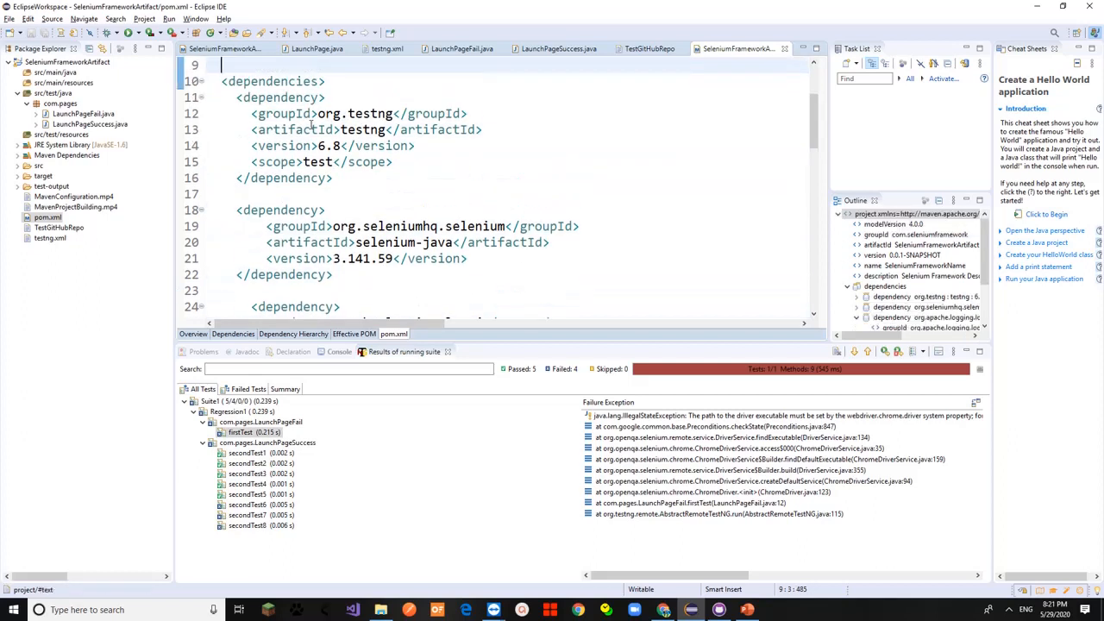
Examine the groupId, artifactId, version and scope lines of the TestNG dependency in pom.xml.
key("Down")
key("Down")
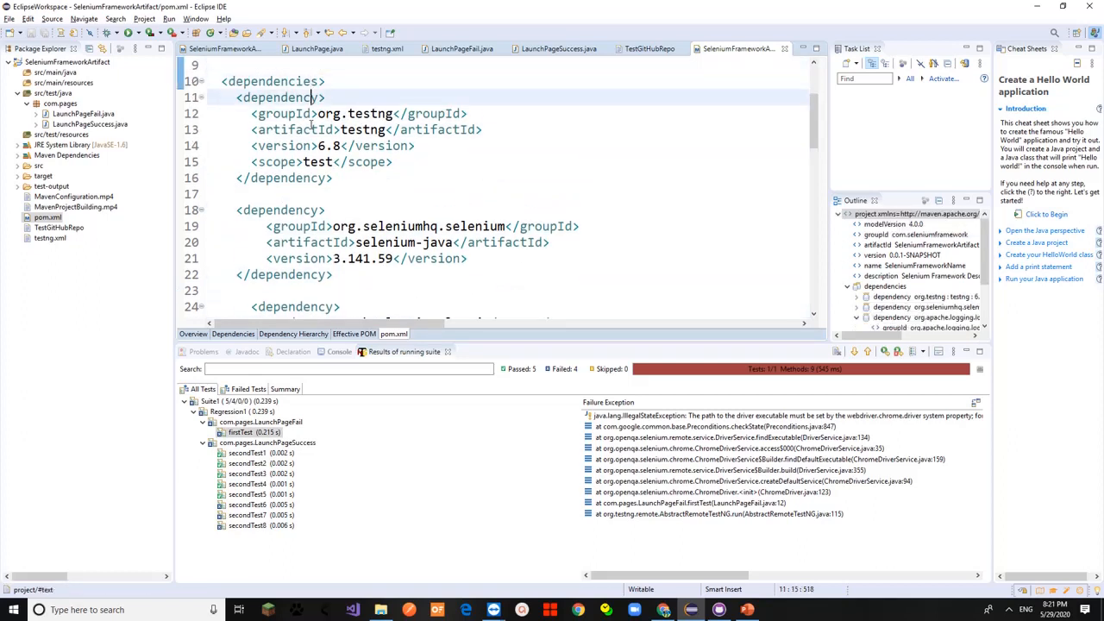
key("Down")
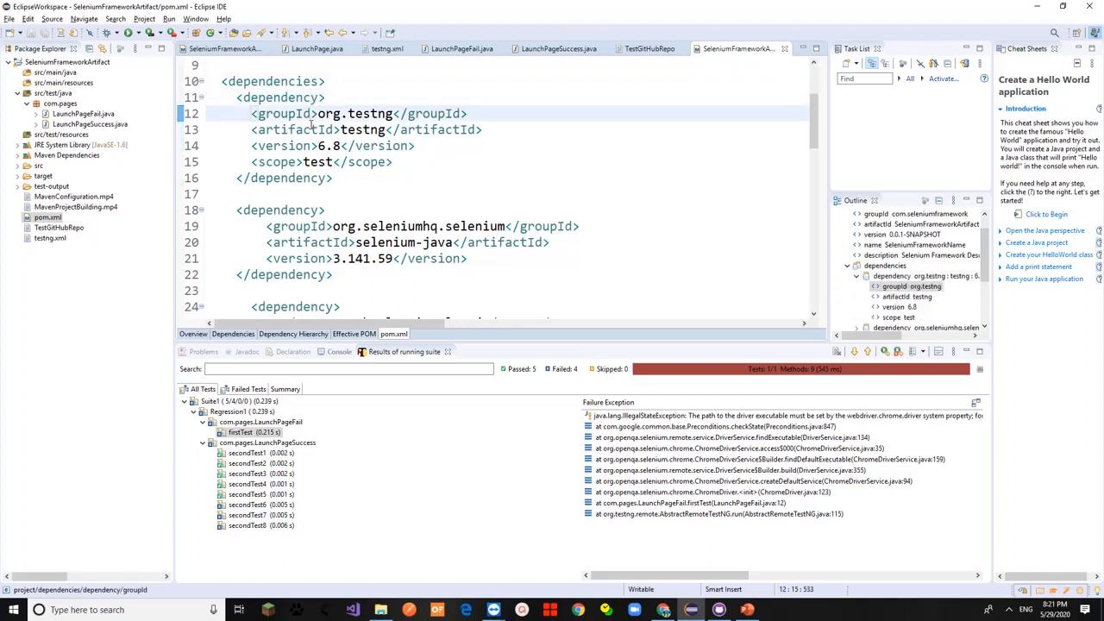
key("Down")
key("Down")
key("Down")
key("Down")
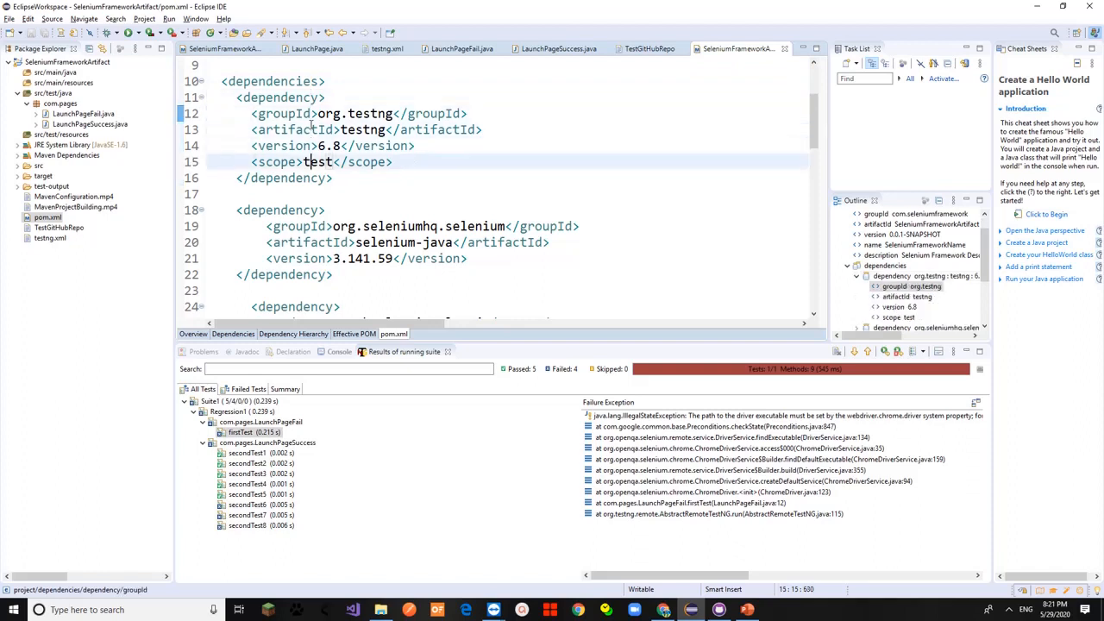
key("Up")
key("Up")
key("Up")
key("Up")
key("Up")
key("Up")
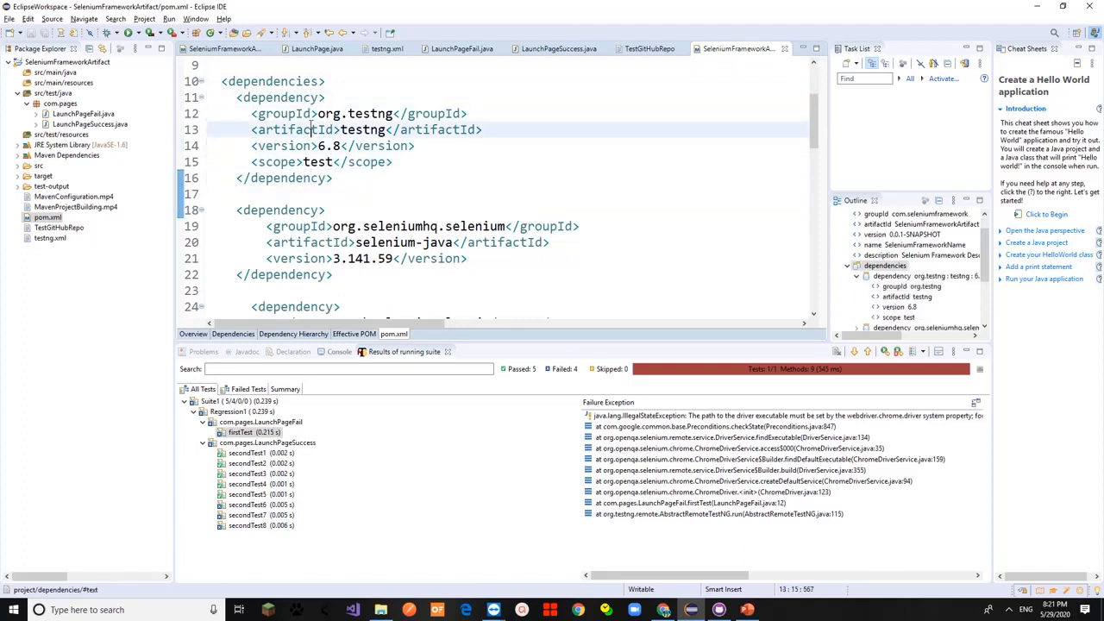
key("ctrl+Left")
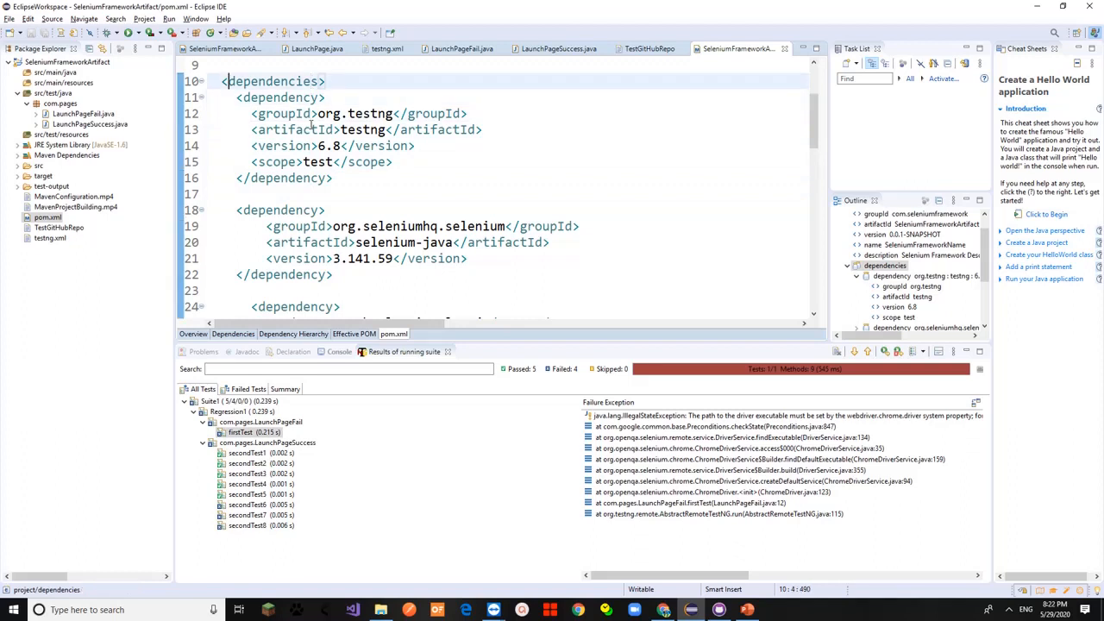
Highlight the block from the opening dependencies tag through the end of the TestNG dependency.
key("shift+Down")
key("shift+Down")
key("shift+Down")
key("shift+Down")
key("shift+Down")
key("shift+Down")
key("shift+Down")
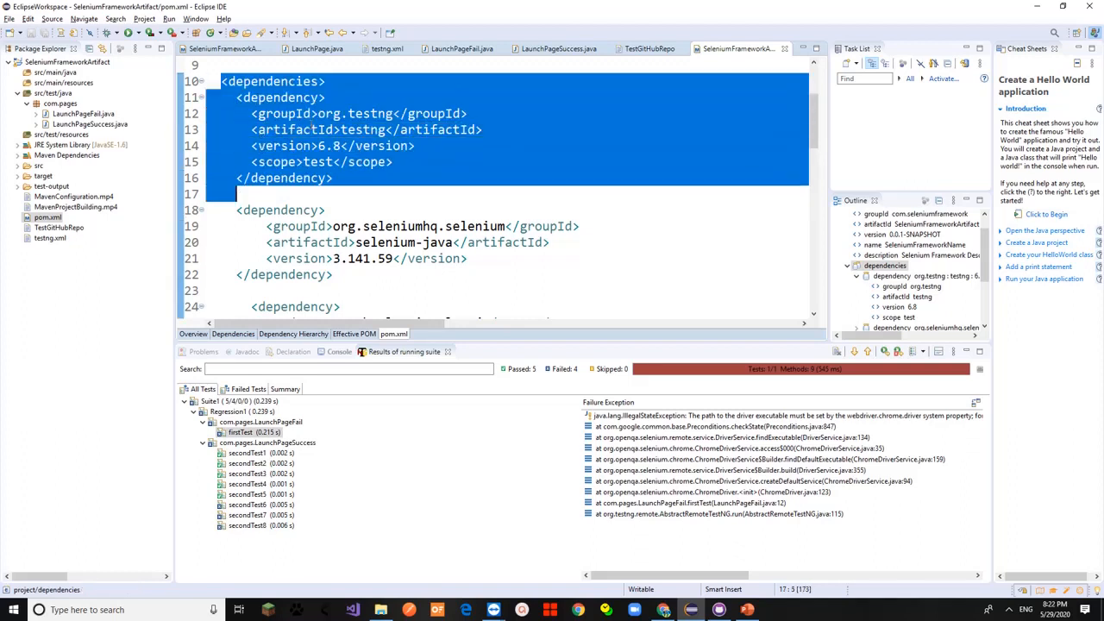
key("Down")
key("Up")
key("Up")
key("Up")
key("Up")
key("Up")
key("Up")
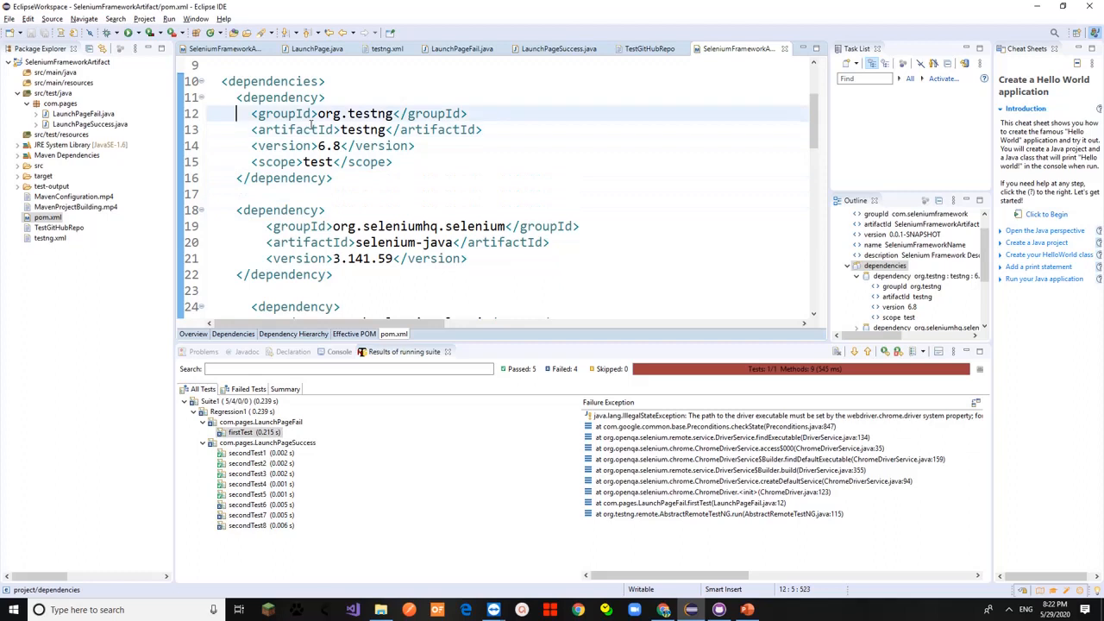
Examine the TestNG dependency's groupId line and highlight lines inside the selenium-java dependency.
key("shift+Down")
key("Down")
key("Down")
key("Down")
key("Down")
key("Down")
key("Down")
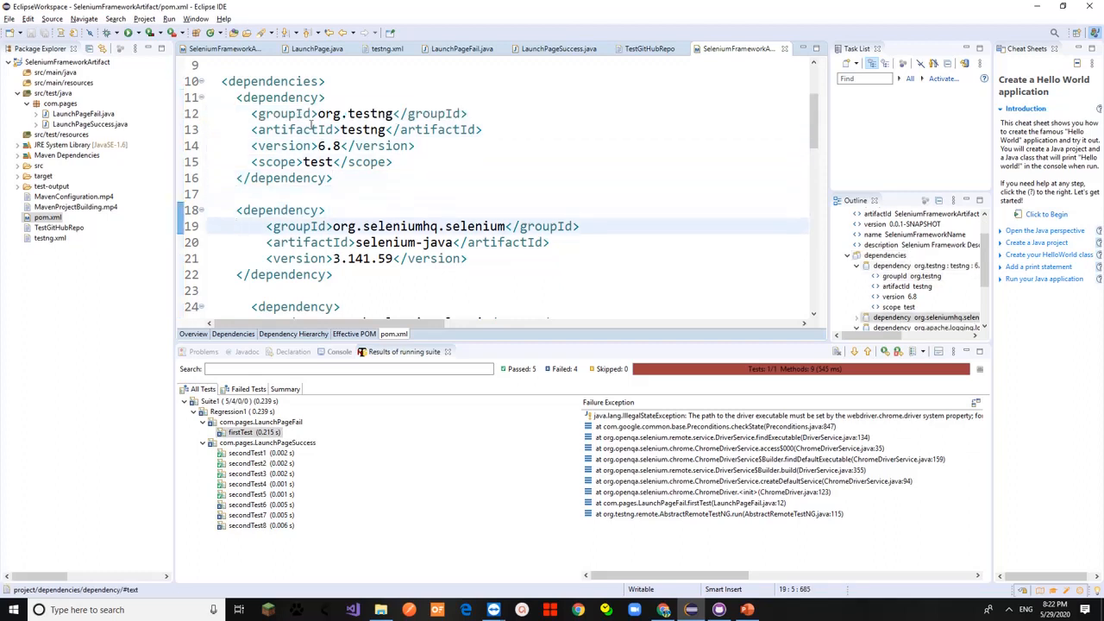
key("shift+Down")
key("shift+Down")
Look through the remaining dependencies and highlight the version line of the maven-surefire-plugin dependency.
key("Down")
key("Down")
key("Down")
key("Down")
key("Down")
key("Down")
key("Down")
key("Down")
key("Down")
key("Down")
key("Down")
key("Down")
key("Down")
key("Down")
key("Down")
key("Down")
key("Down")
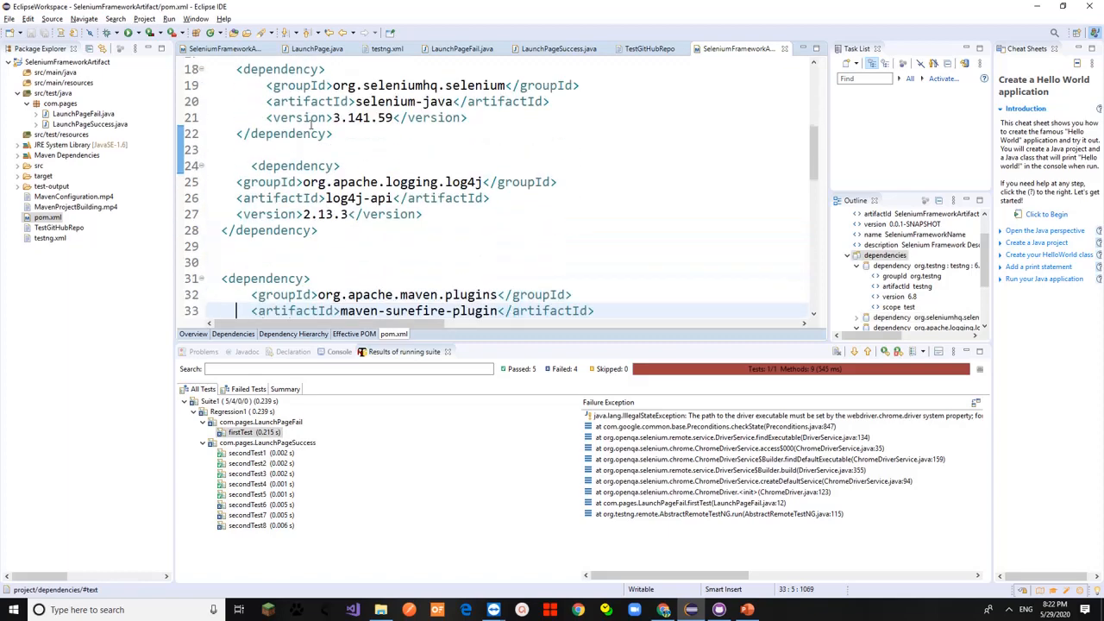
key("Up")
key("Up")
key("Up")
key("Up")
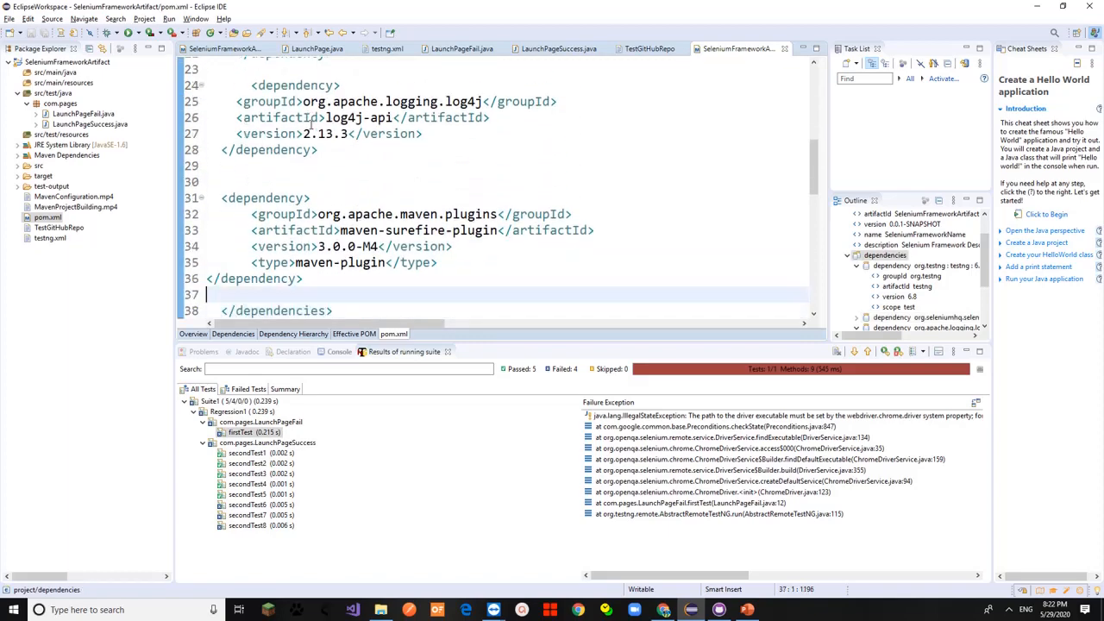
key("shift+Down")
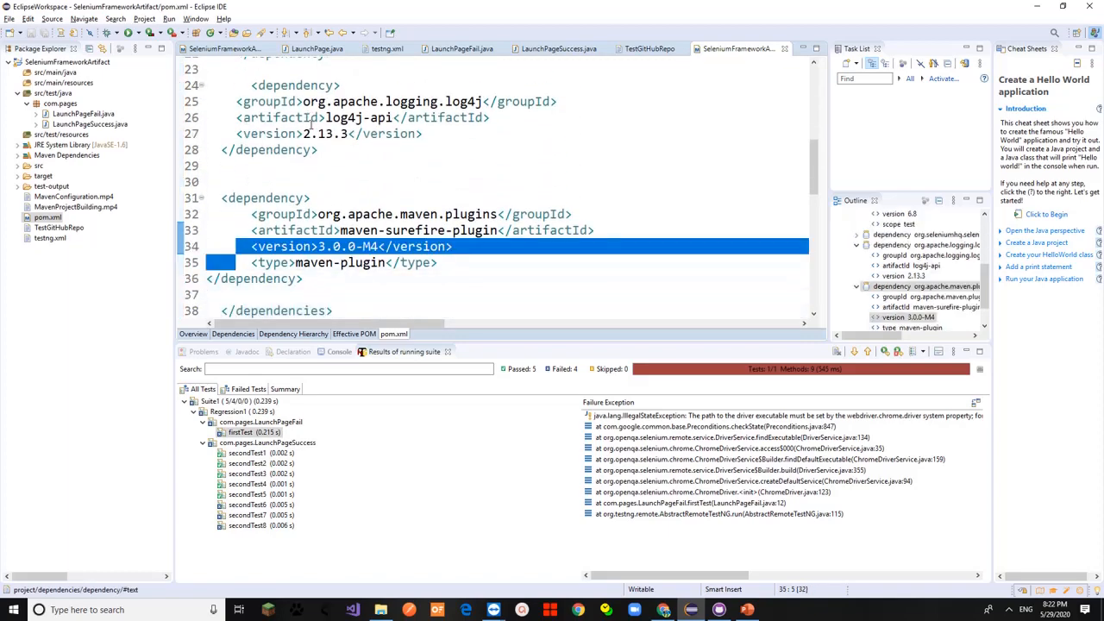
Highlight the groupId line of the log4j-api dependency and look over the rest of that block.
key("Up")
key("Up")
key("Up")
key("Up")
key("Up")
key("Up")
key("Up")
key("Up")
key("Up")
key("Up")
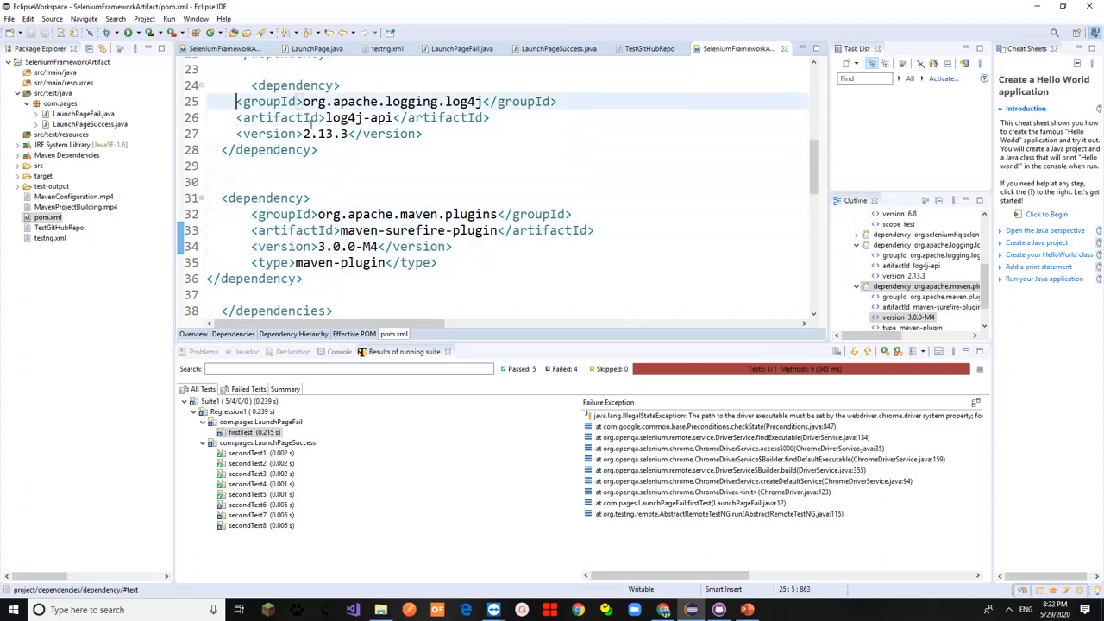
key("shift+Down")
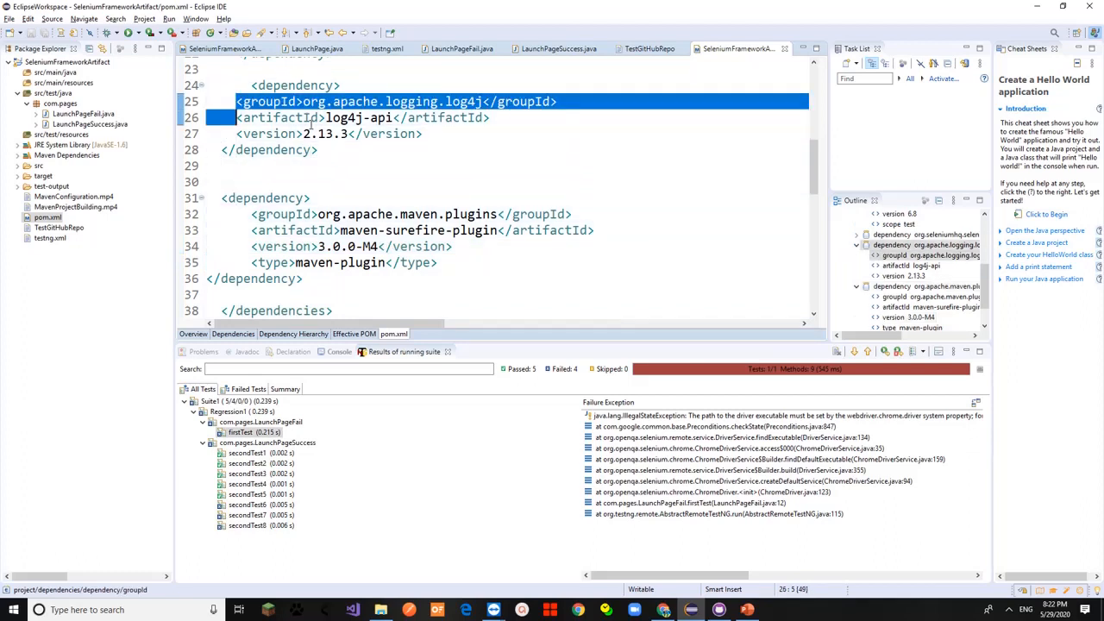
key("Down")
key("Down")
key("Down")
key("Down")
key("Down")
key("Down")
key("Down")
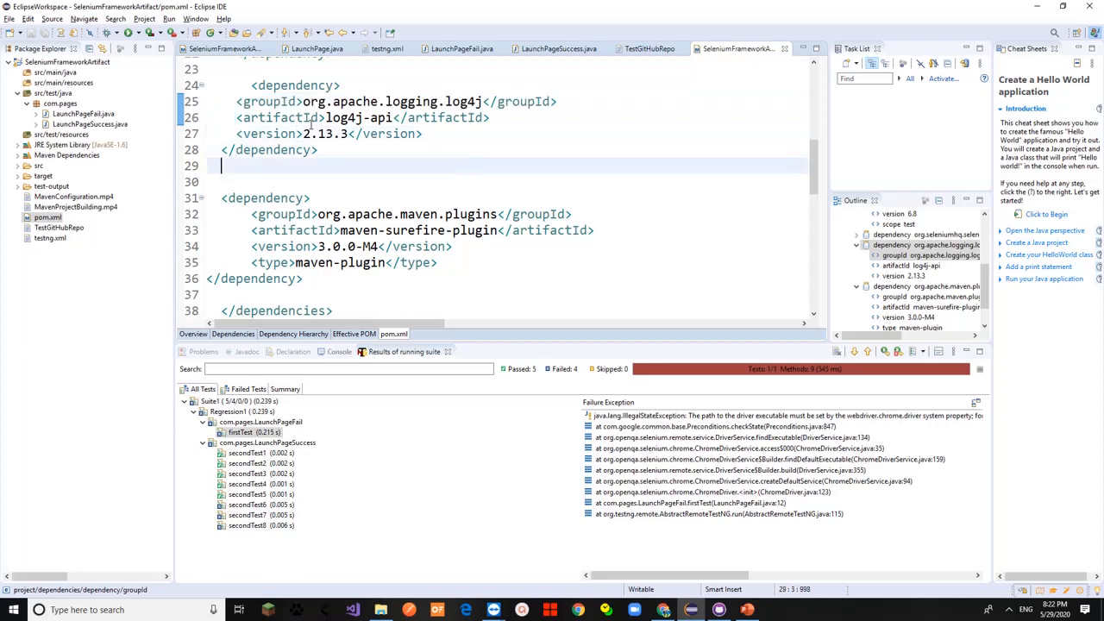
Select the artifactId text maven-surefire-plugin in the last dependency.
key("Right")
key("Right")
key("Right")
key("ctrl+Right")
key("ctrl+Right")
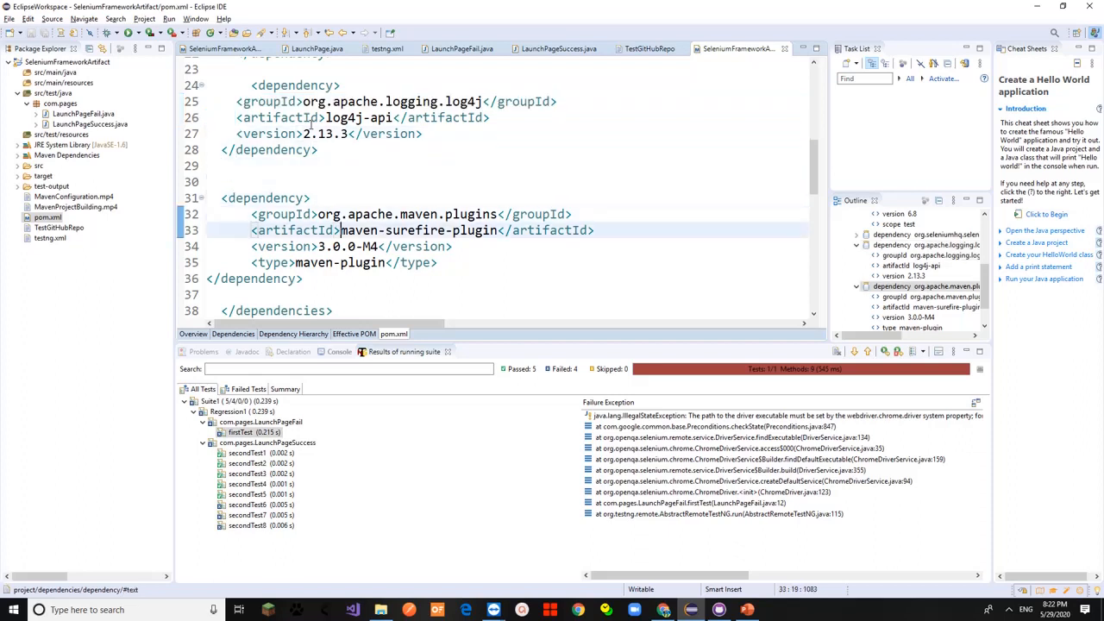
key("ctrl+shift+Right")
key("ctrl+shift+Right")
key("ctrl+shift+Right")
key("ctrl+shift+Right")
key("ctrl+shift+Right")
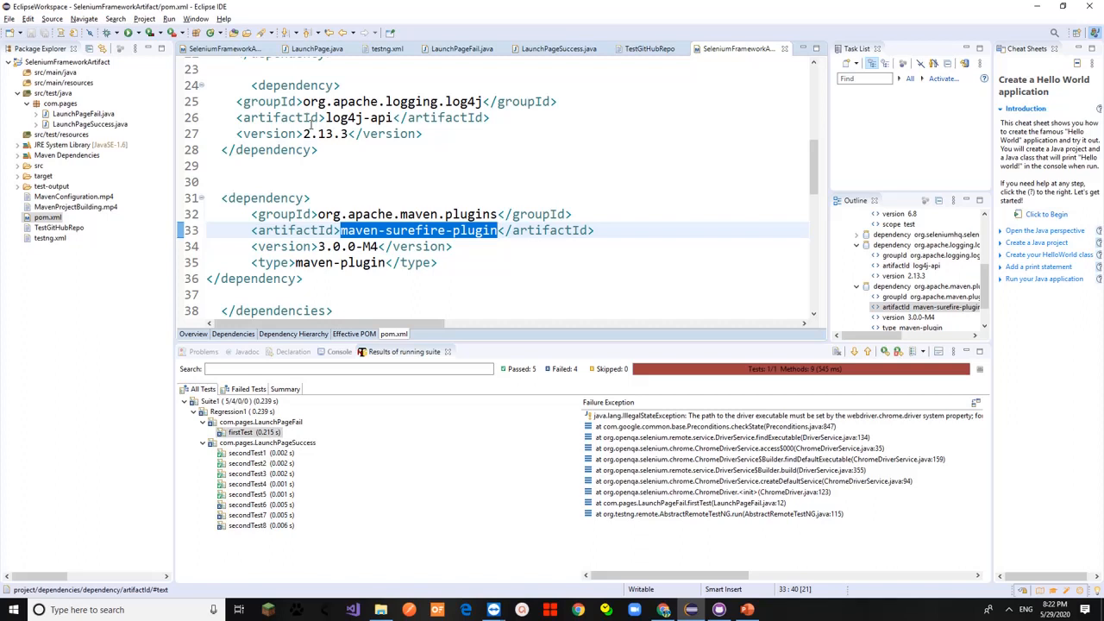
Examine the build section of pom.xml, including the surefire configuration, the testng.xml suite file entry and the compiler plugin.
key("Down")
key("Down")
key("Down")
key("Down")
key("Down")
key("Down")
key("Down")
key("Down")
key("Down")
key("Down")
key("Down")
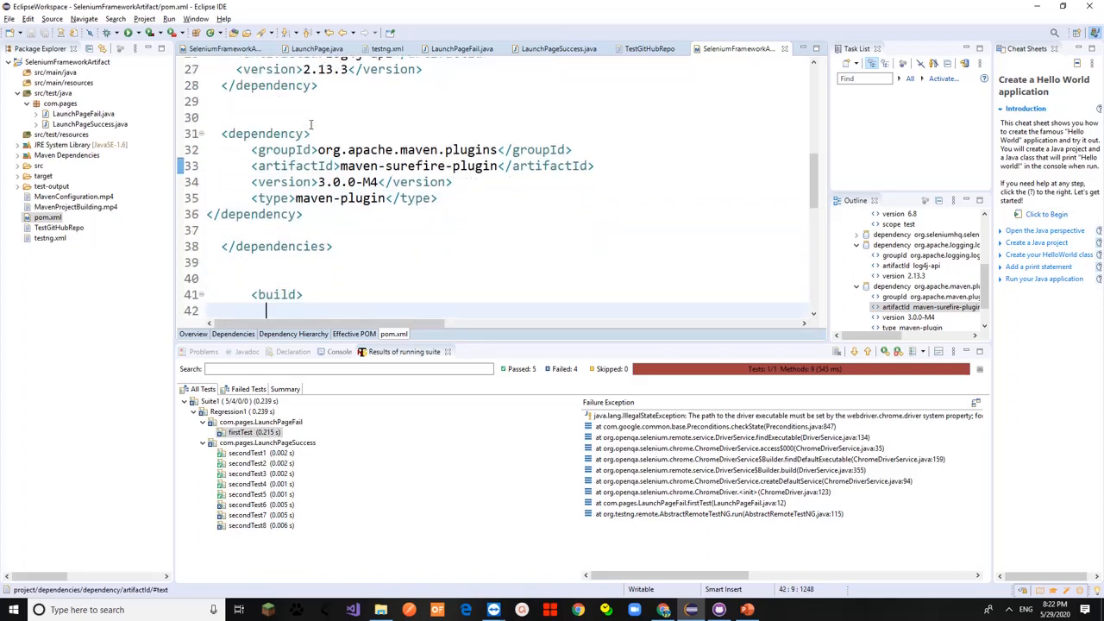
key("Down")
key("Down")
key("Down")
key("Down")
key("Down")
key("Down")
key("Down")
key("Down")
key("Down")
key("Down")
key("Down")
key("Down")
key("Down")
key("Down")
key("Down")
key("Down")
key("Down")
key("Down")
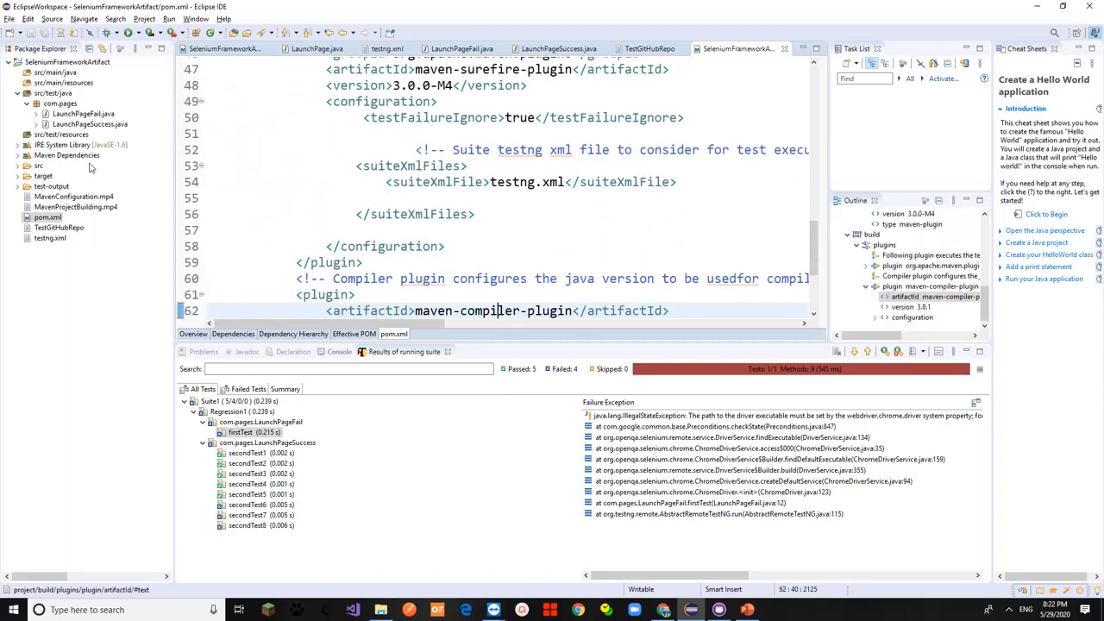
Switch to PowerPoint, review the Configure Maven bullet on the environment setup slide, and return to Eclipse.
key("alt+Tab")
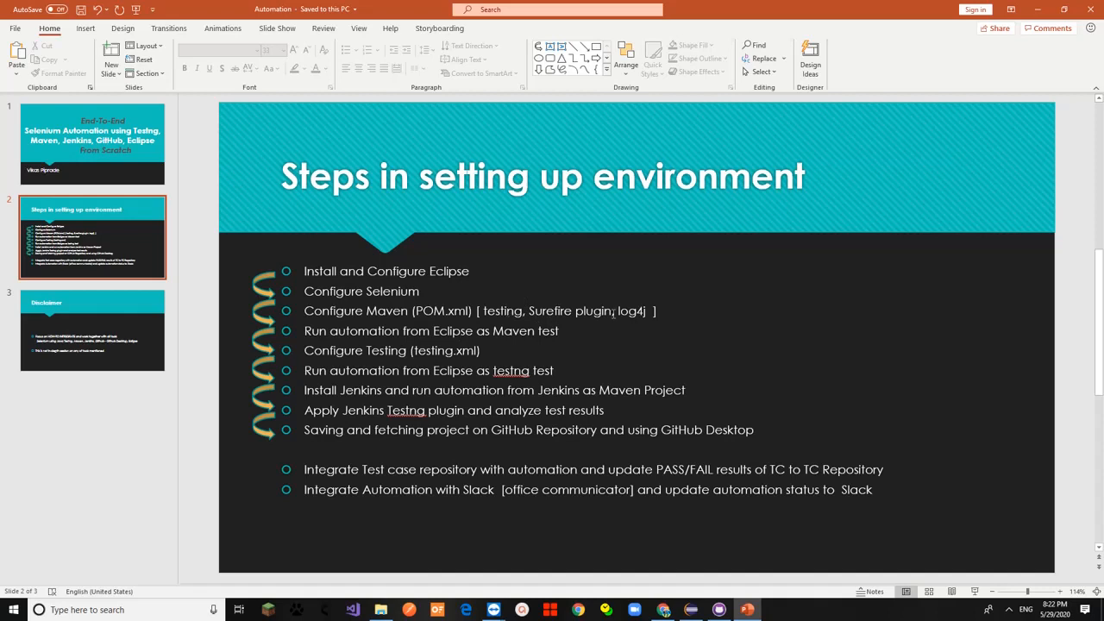
left_click(645, 311)
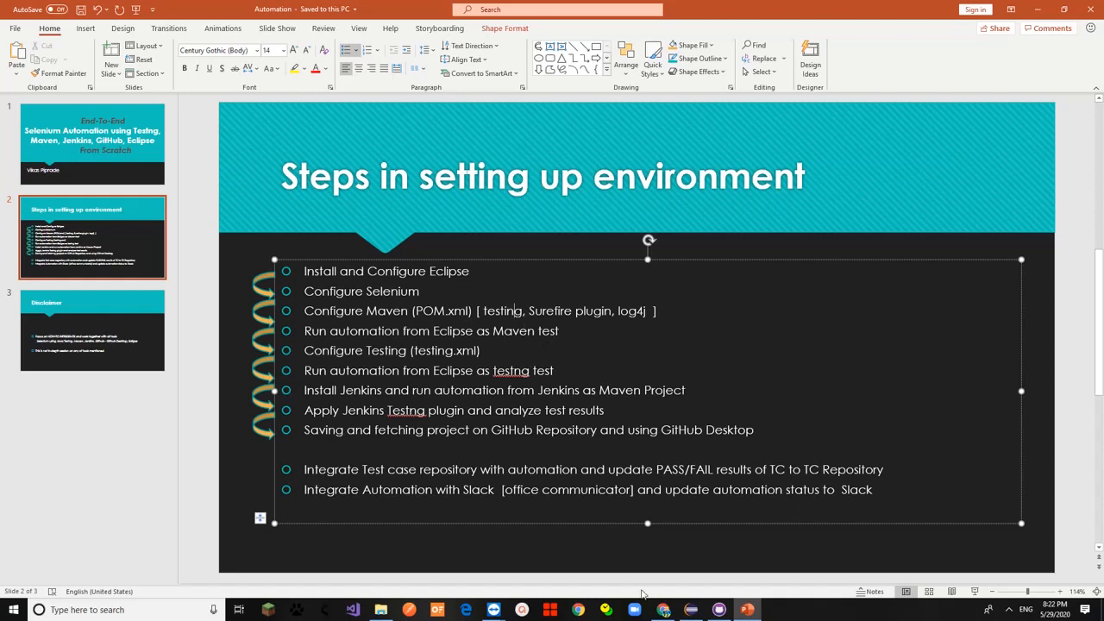
left_click(693, 611)
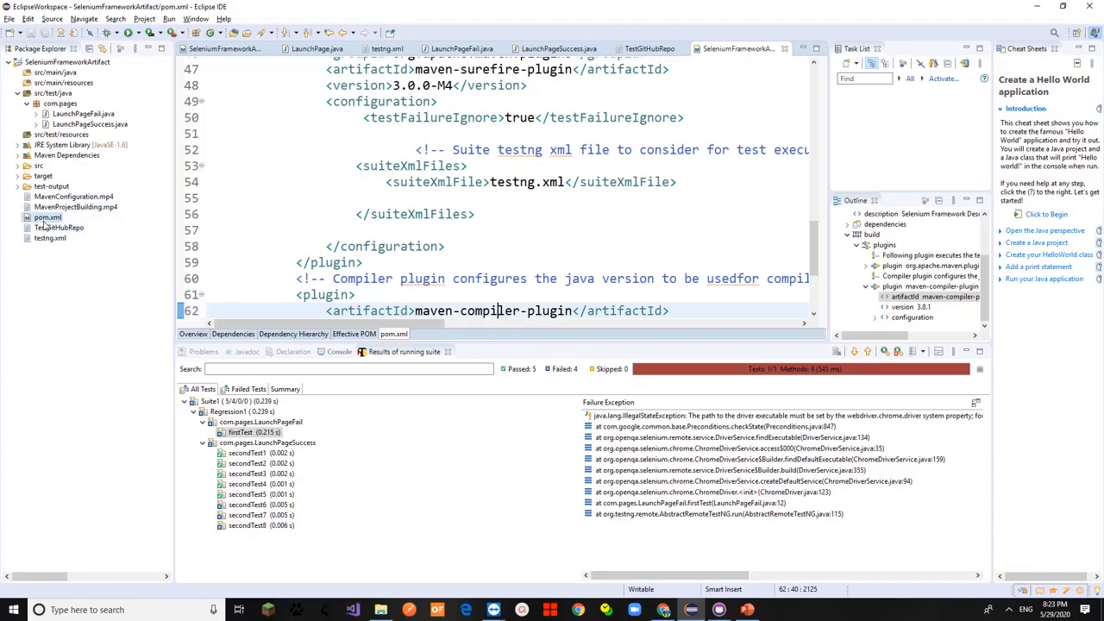
Switch to PowerPoint and select the bullet "Install Jenkins and run automation from Jenkins as Maven Project".
key("alt+Tab")
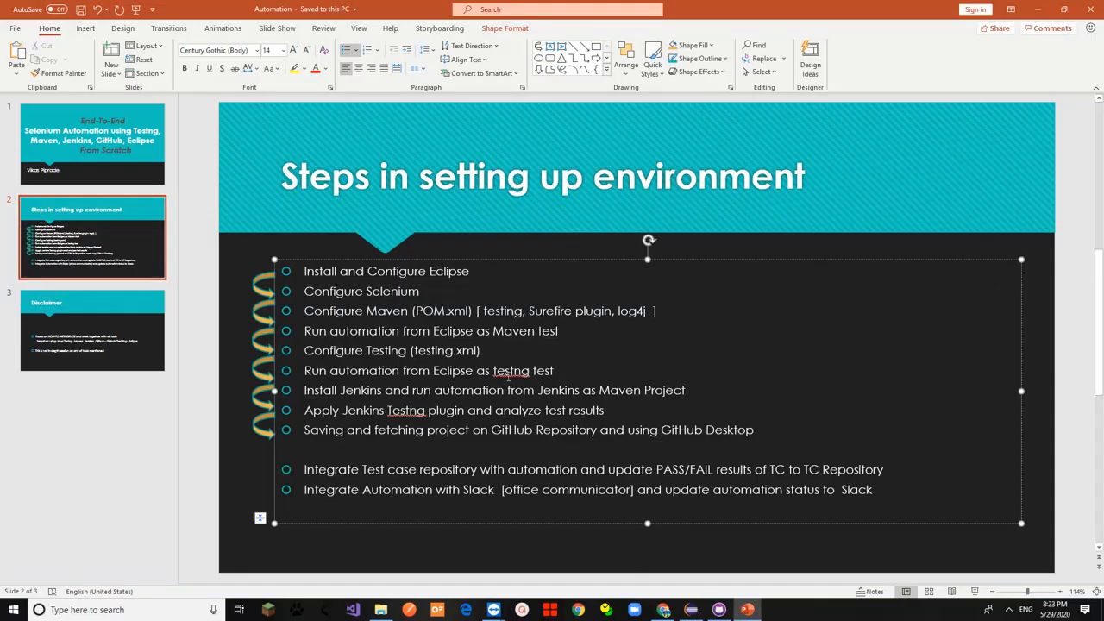
triple_click(652, 390)
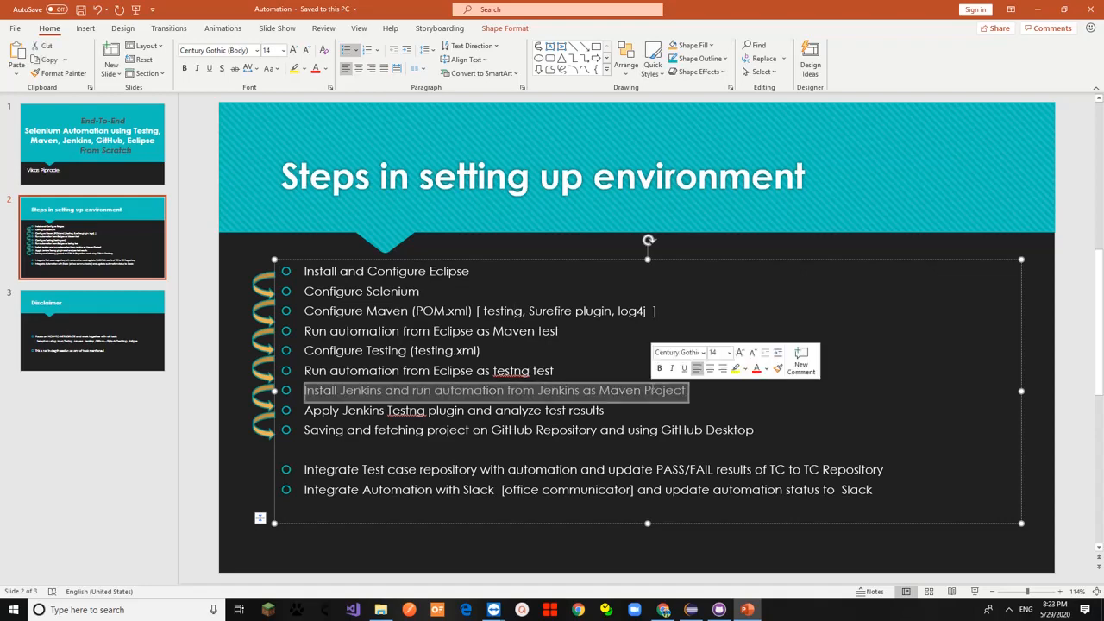
Switch to the Jenkins dashboard in Chrome and compare it with the project in Eclipse.
key("alt+Tab")
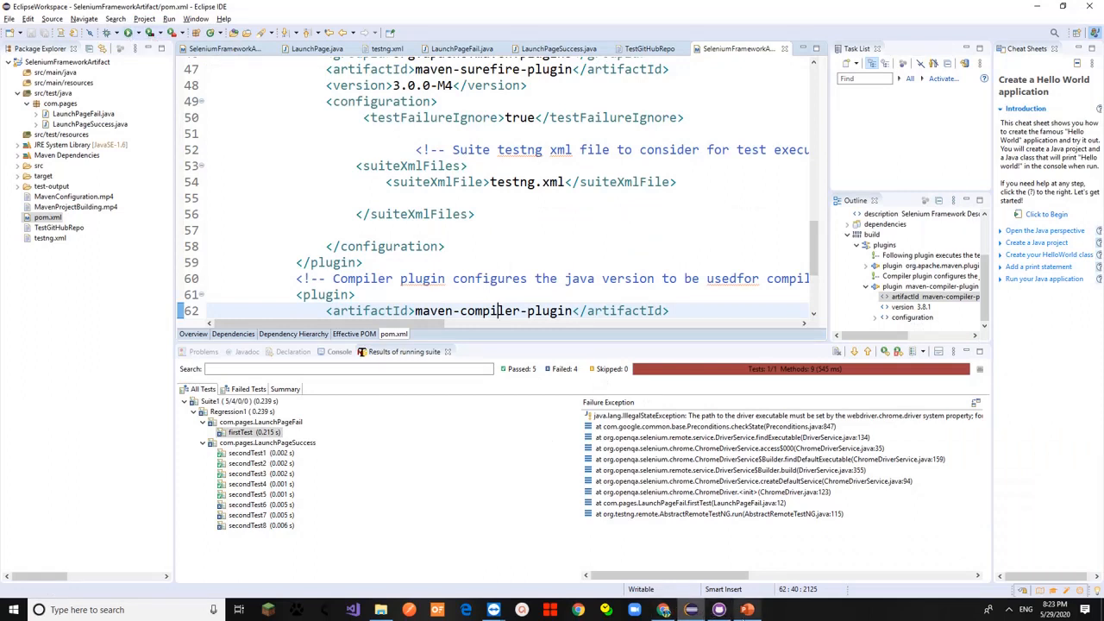
mouse_move(664, 611)
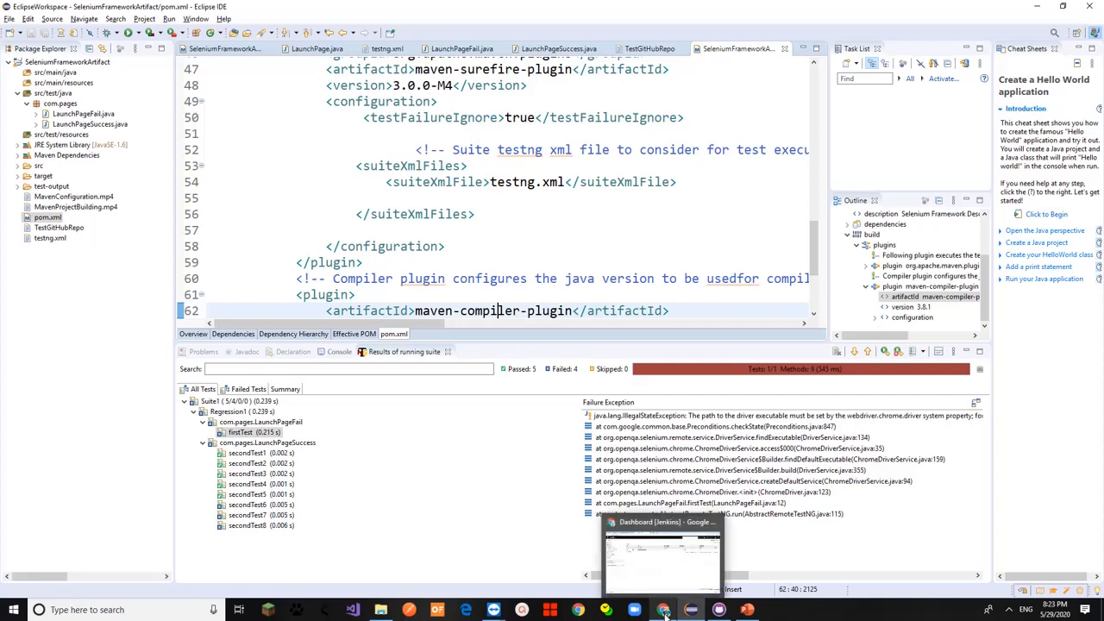
left_click(677, 569)
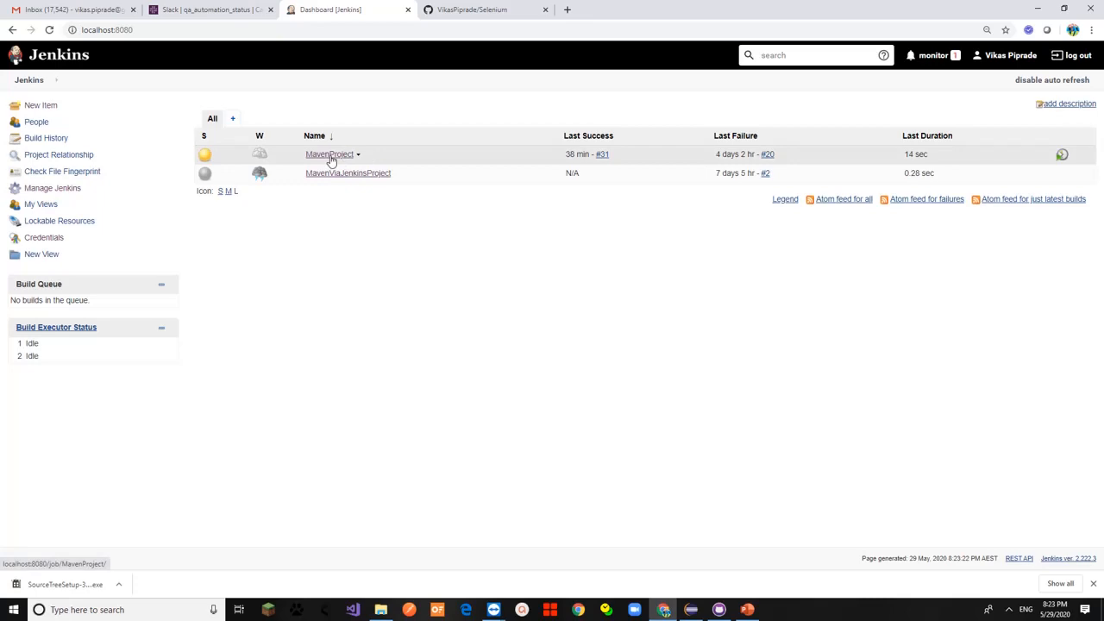
key("alt+Tab")
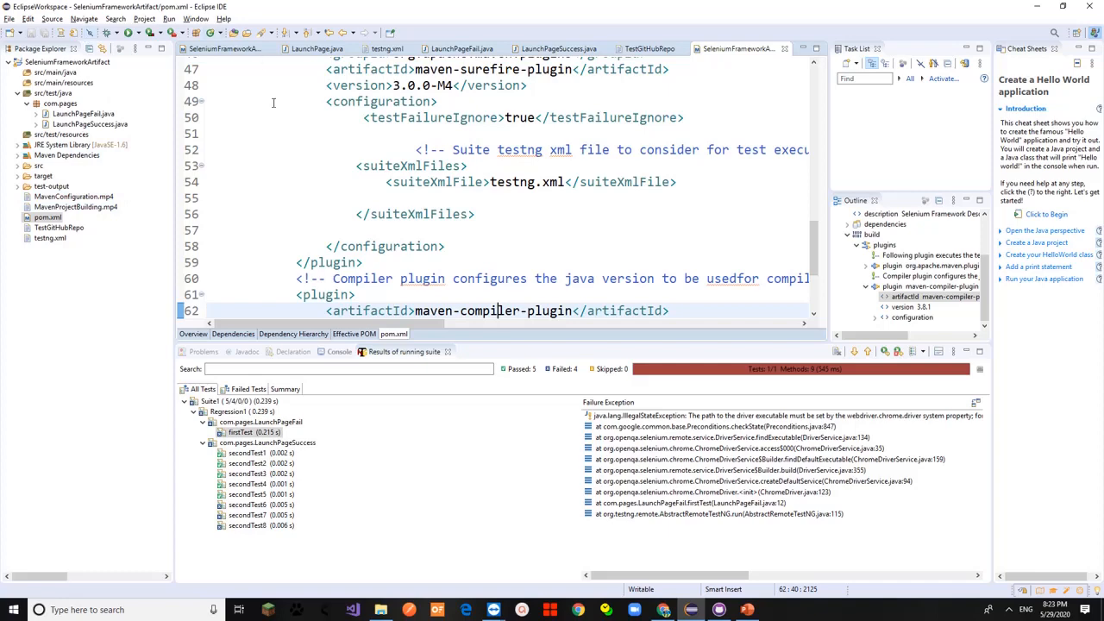
key("alt+Tab")
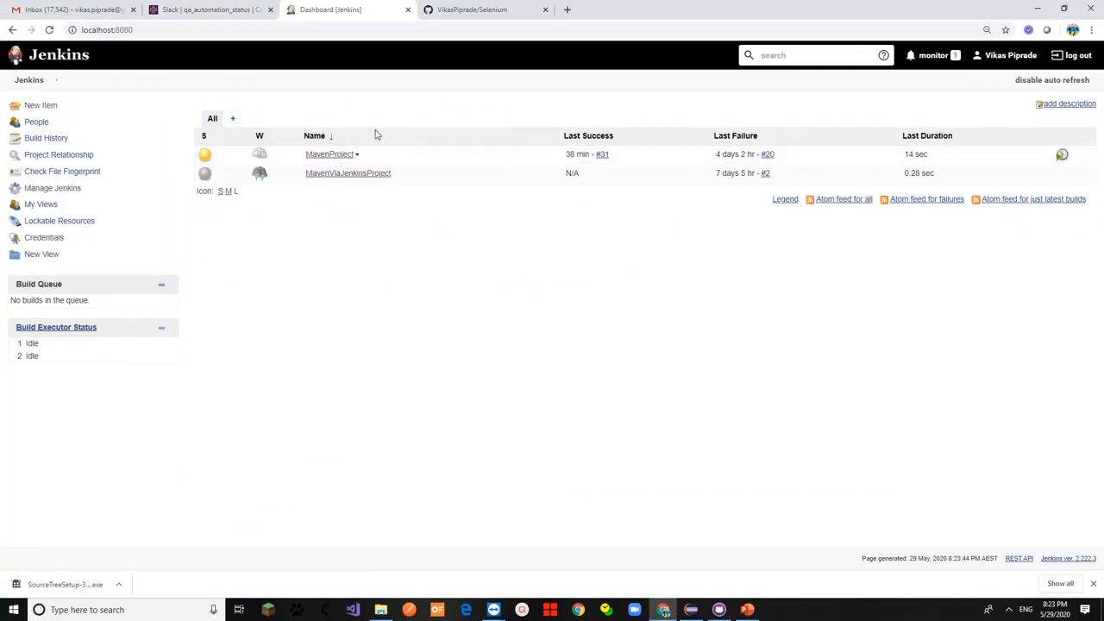
Open the configuration of MavenProject in Jenkins and look through its source code, trigger and build settings.
left_click(336, 158)
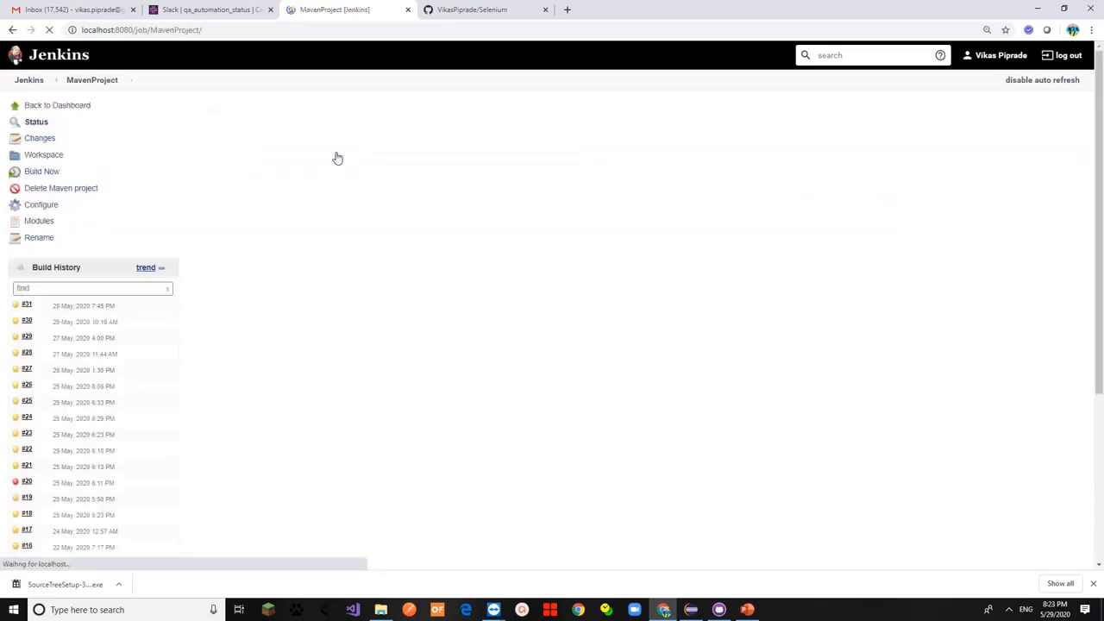
left_click(42, 205)
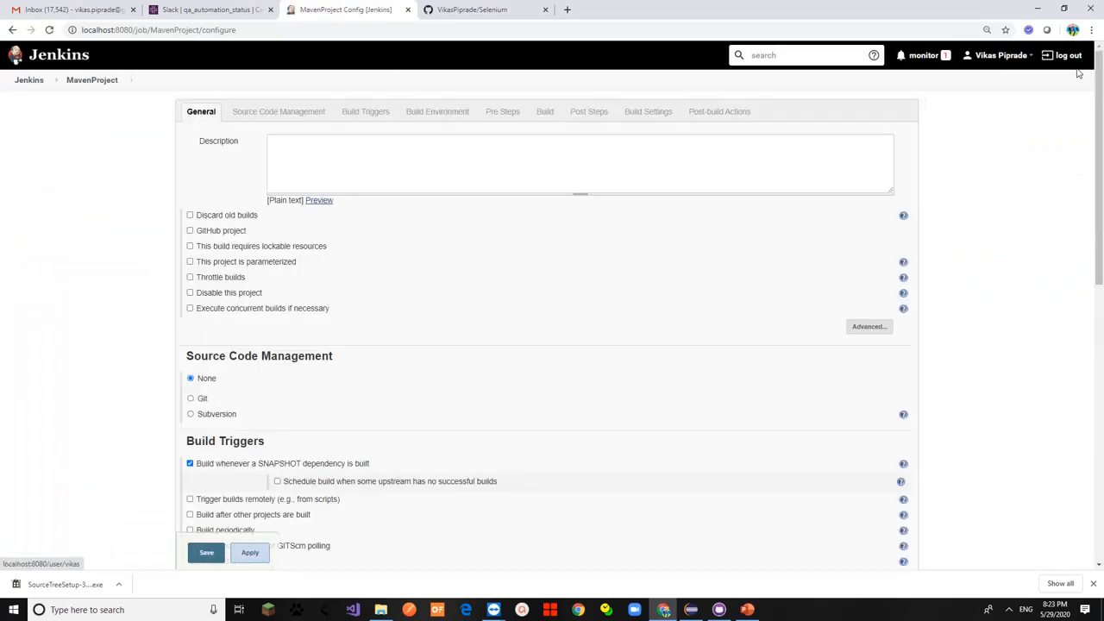
left_click_drag(1100, 69, 1100, 168)
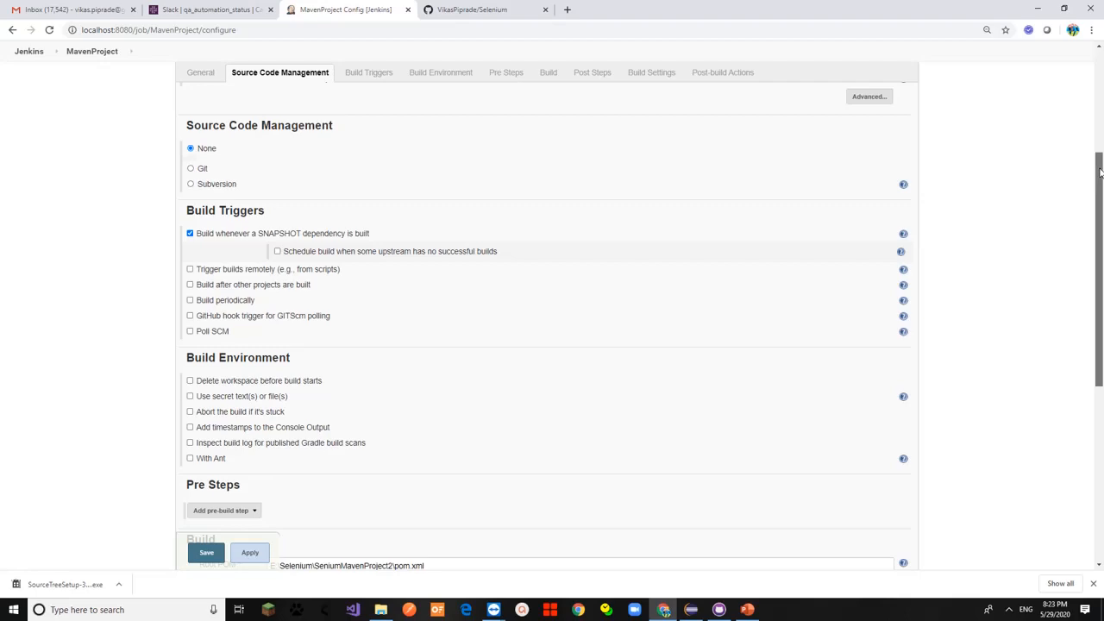
scroll(1100, 82, "up", 3)
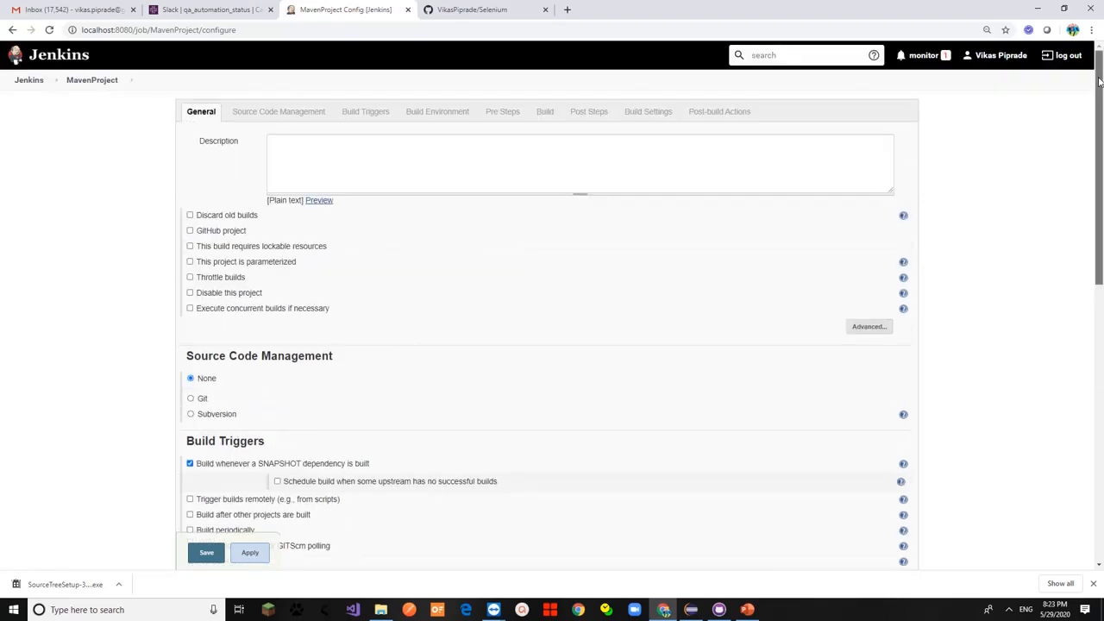
Switch to PowerPoint and mark the end of the bullet "Apply Jenkins Testng plugin and analyze test results".
key("alt+Tab")
key("alt+Tab")
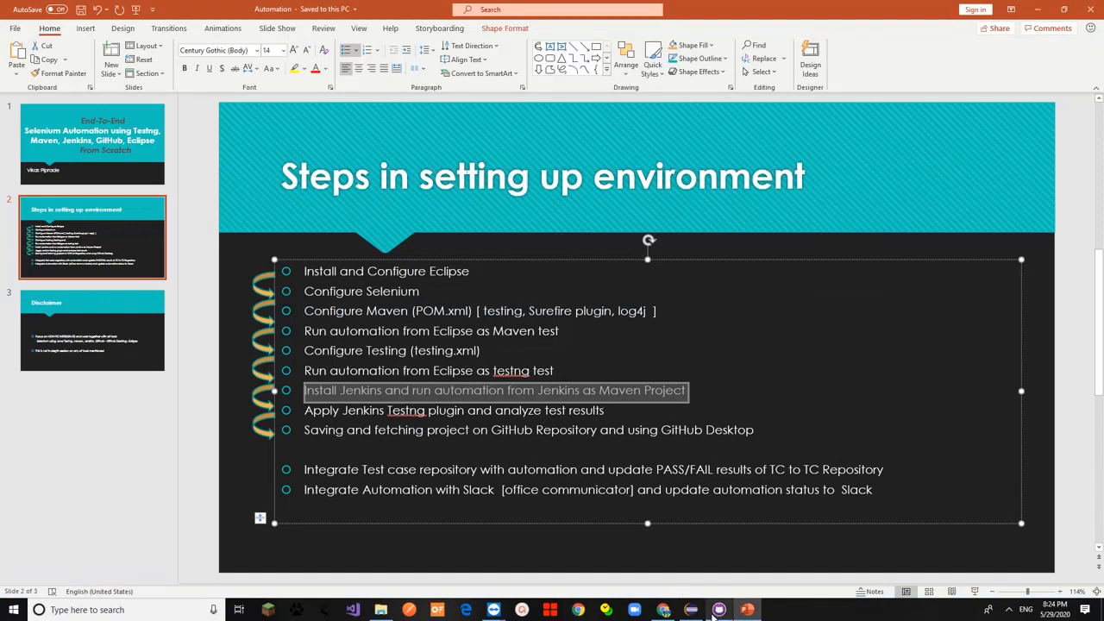
mouse_move(693, 612)
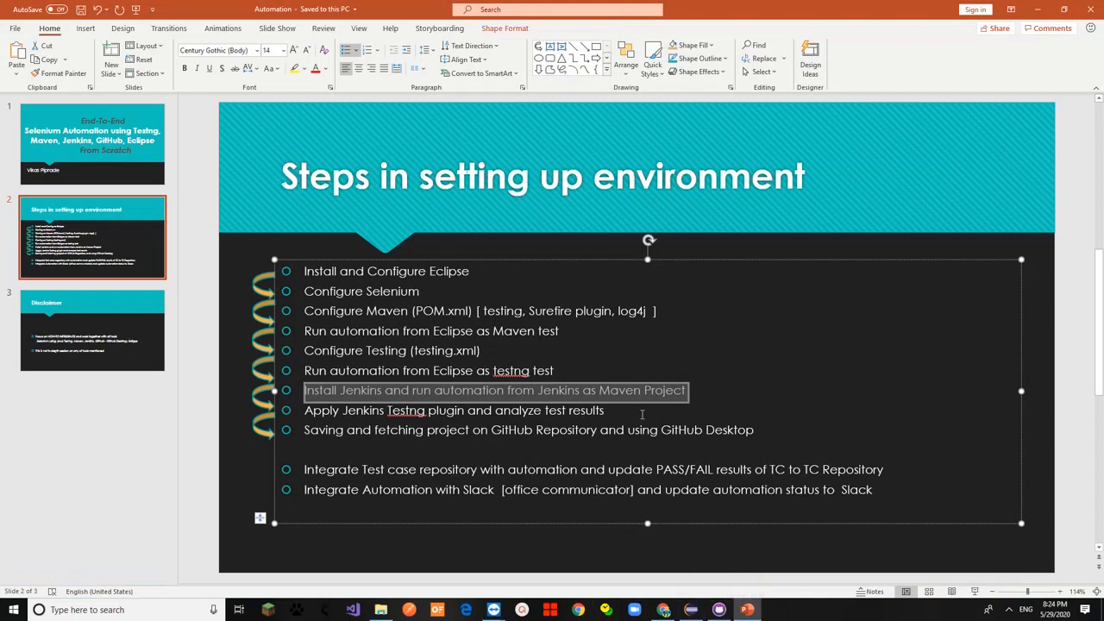
left_click(642, 415)
double_click(641, 415)
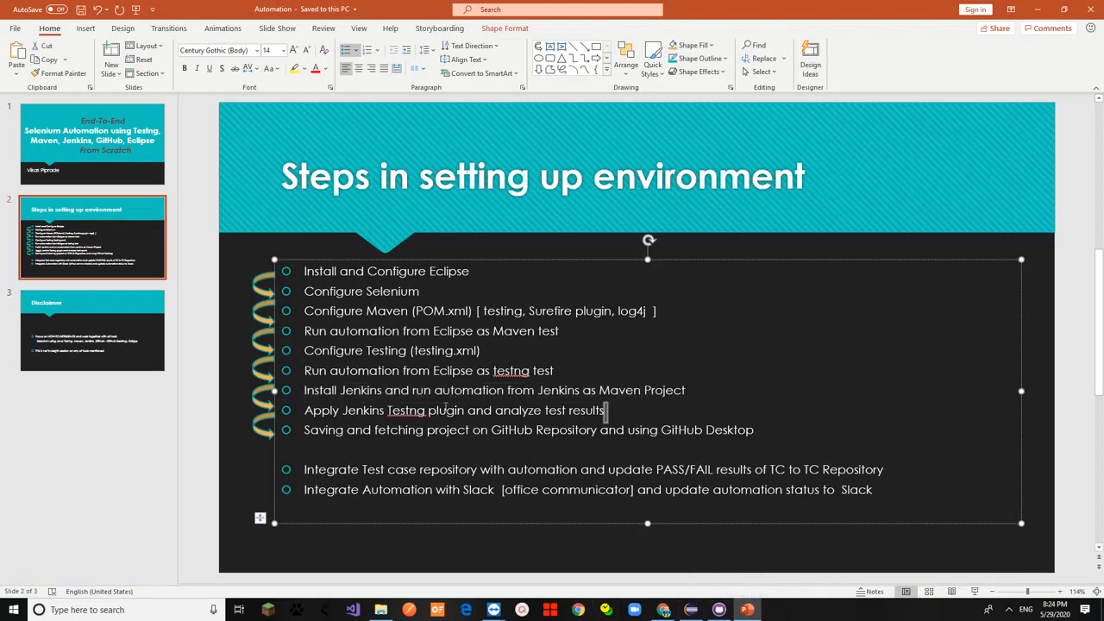
Select the bullet "Apply Jenkins Testng plugin and analyze test results", then switch to File Explorer showing the test-output folder.
triple_click(445, 408)
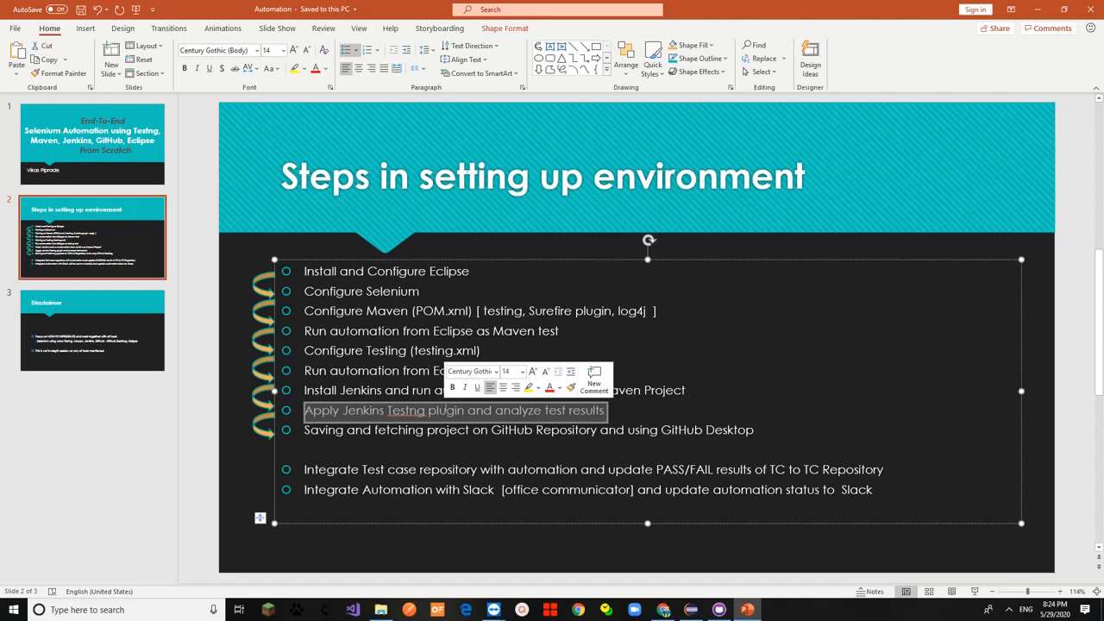
left_click(417, 411)
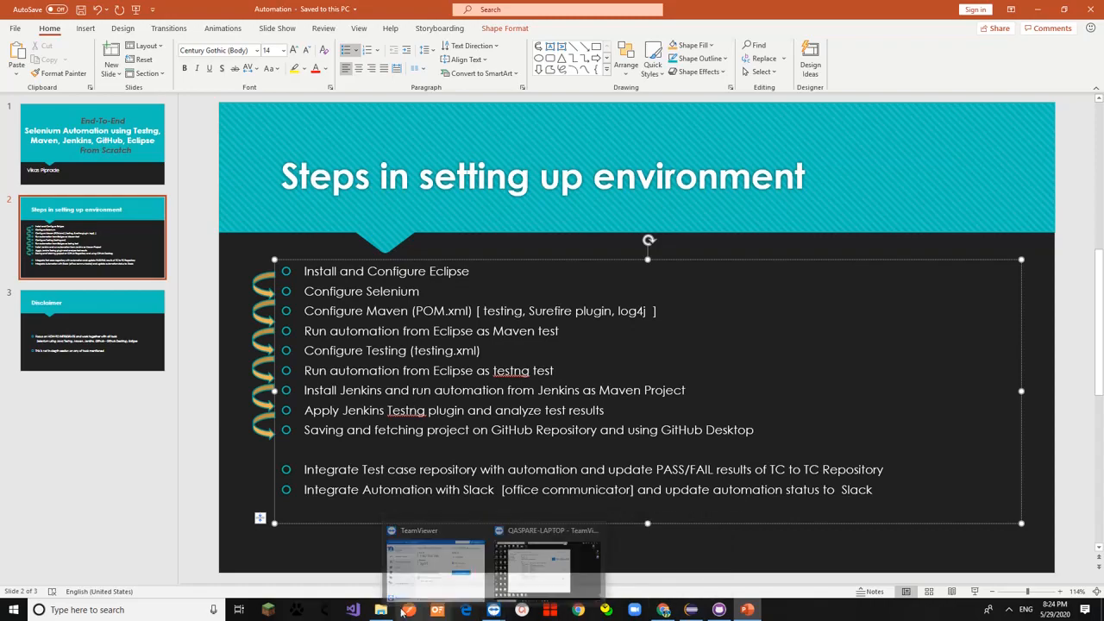
mouse_move(388, 613)
left_click(394, 580)
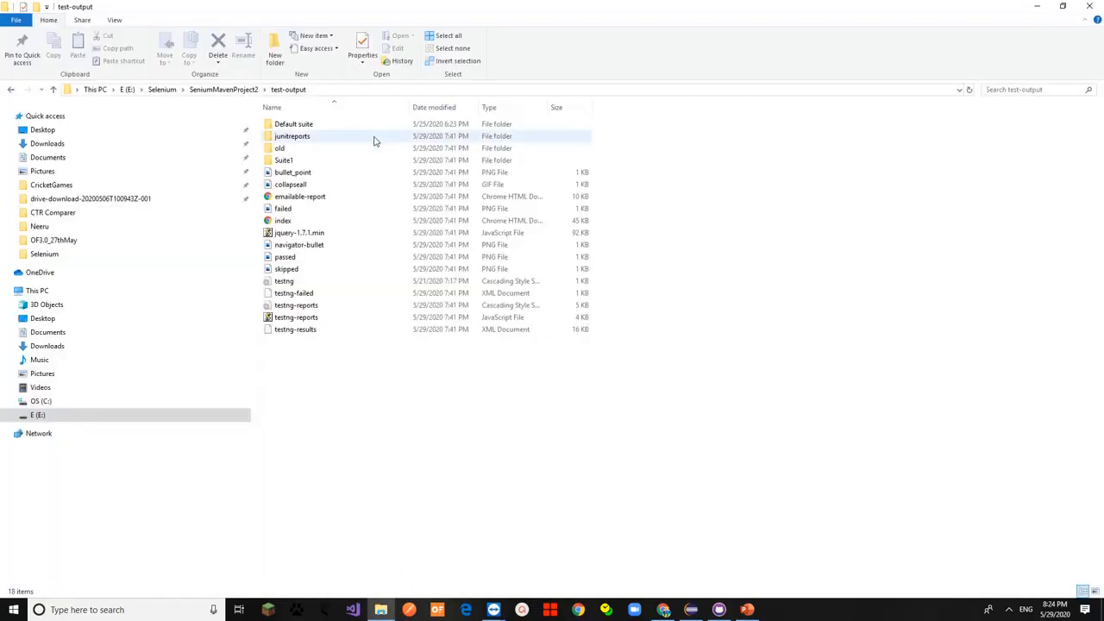
Open the index report from the target/surefire-reports folder of SeniumMavenProject2.
left_click(222, 90)
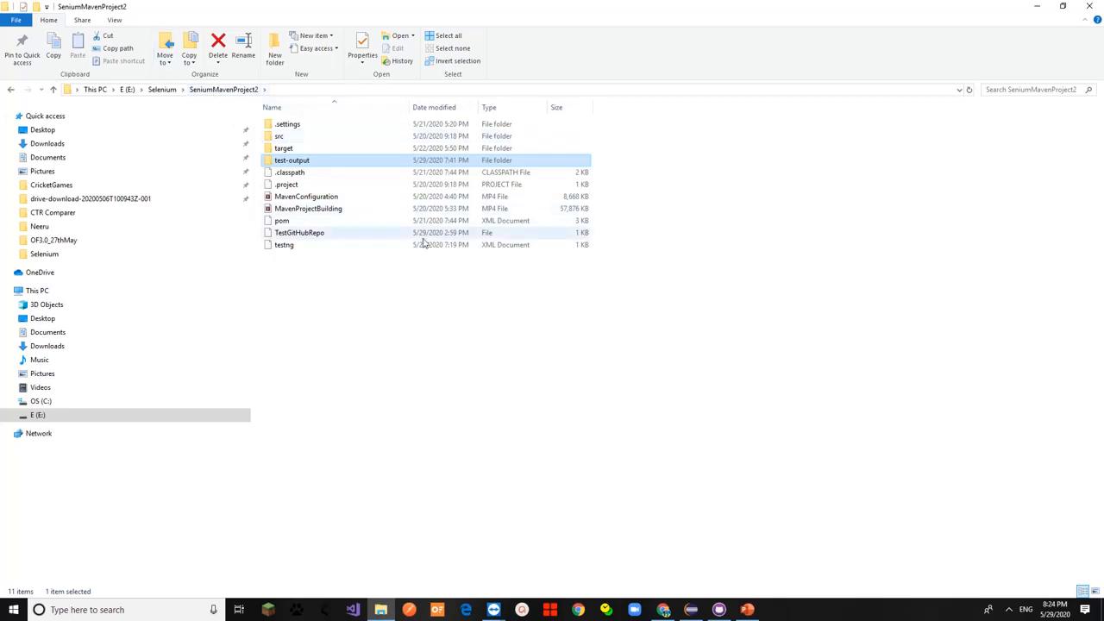
double_click(294, 151)
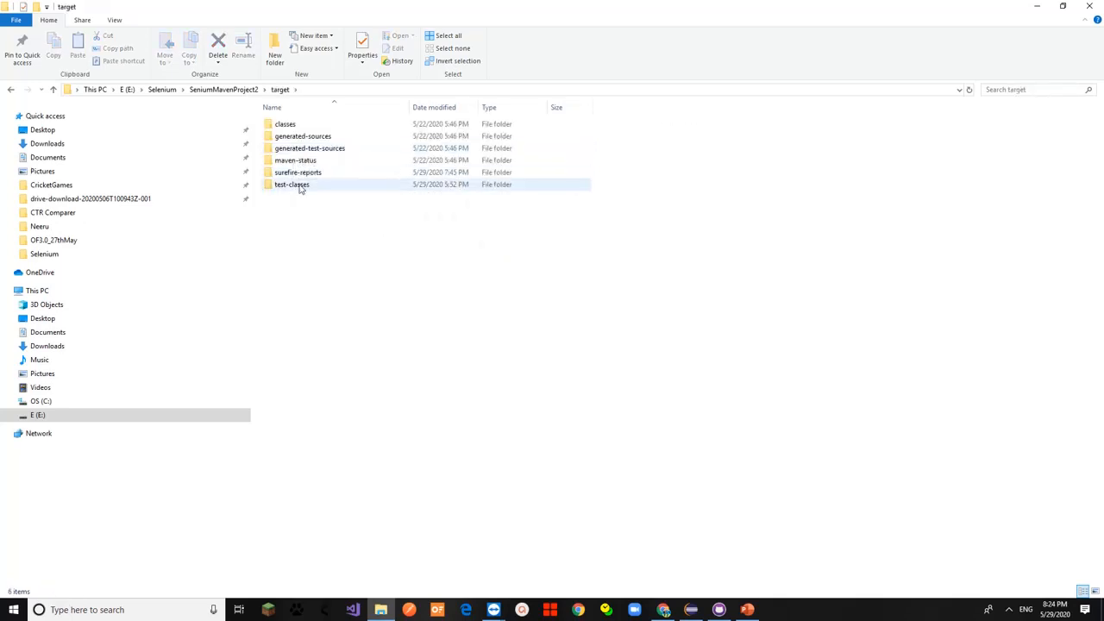
double_click(301, 173)
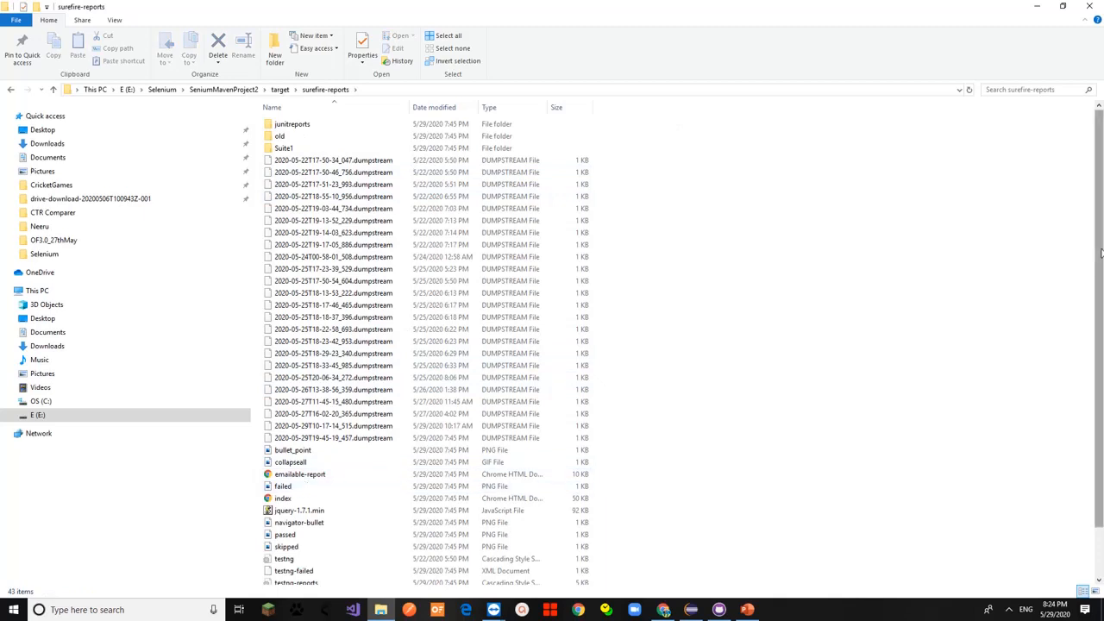
scroll(1100, 253, "down", 2)
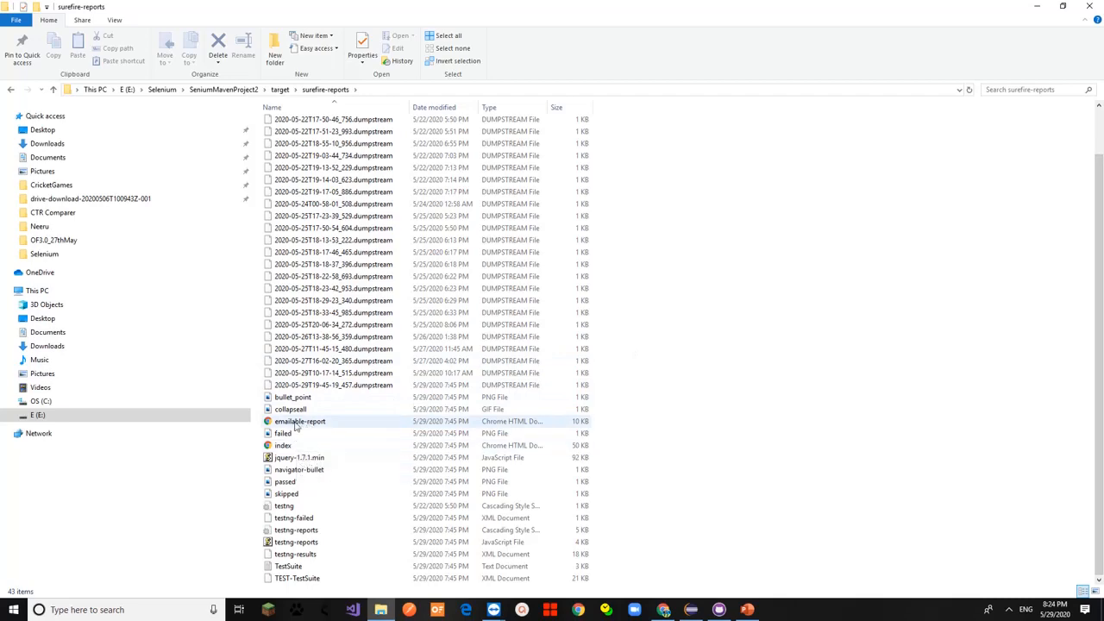
left_click(285, 446)
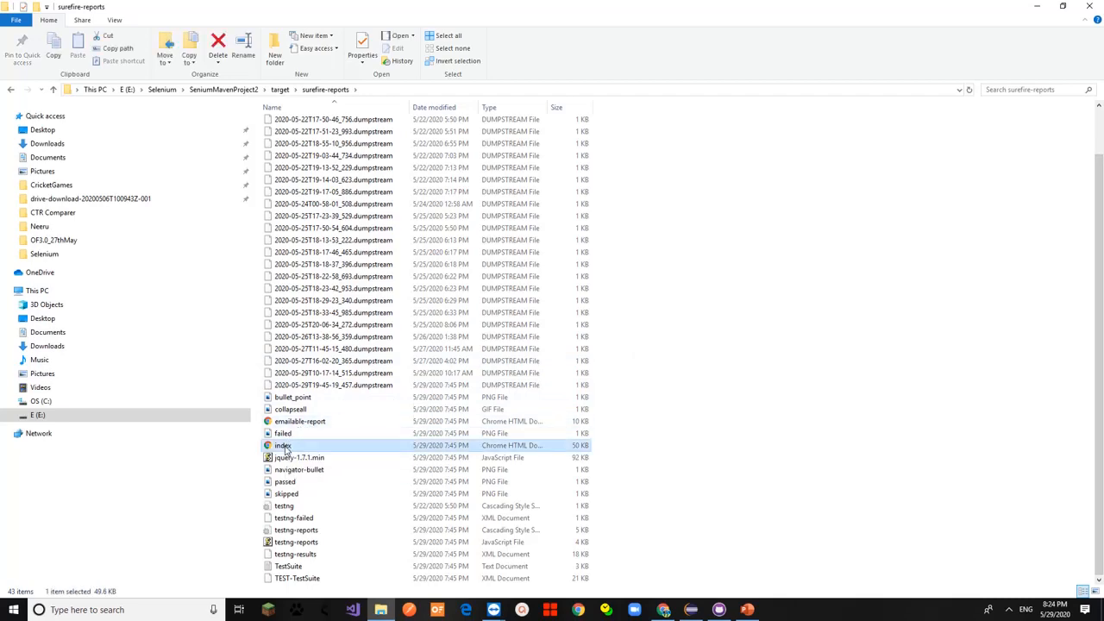
double_click(284, 446)
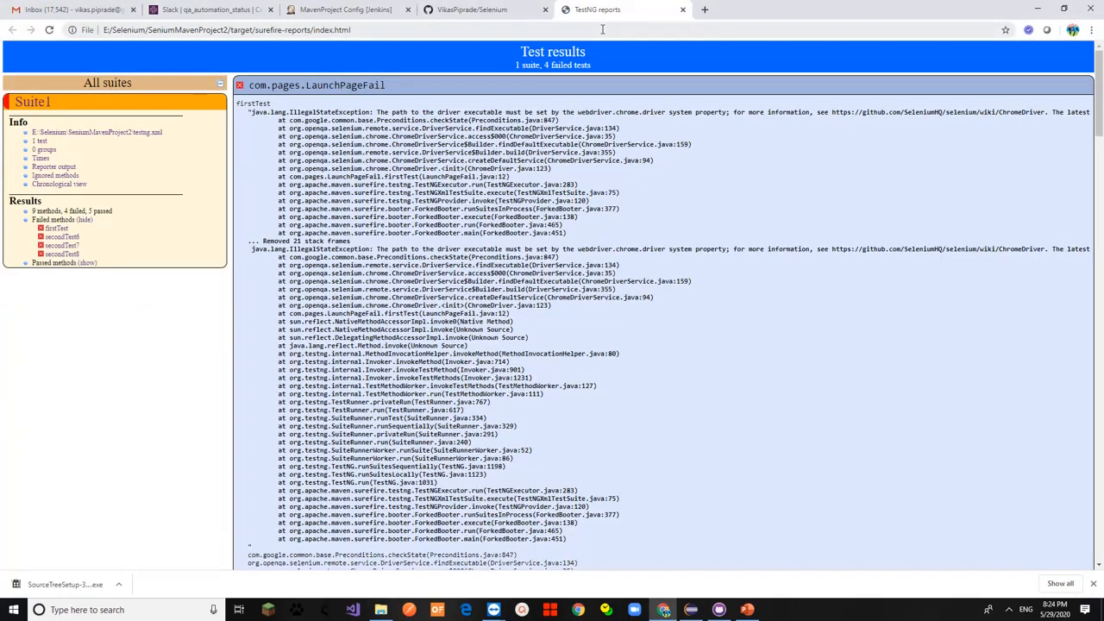
View the failed methods secondTest6 and firstTest in the TestNG report and highlight part of firstTest's stack trace.
left_click(65, 237)
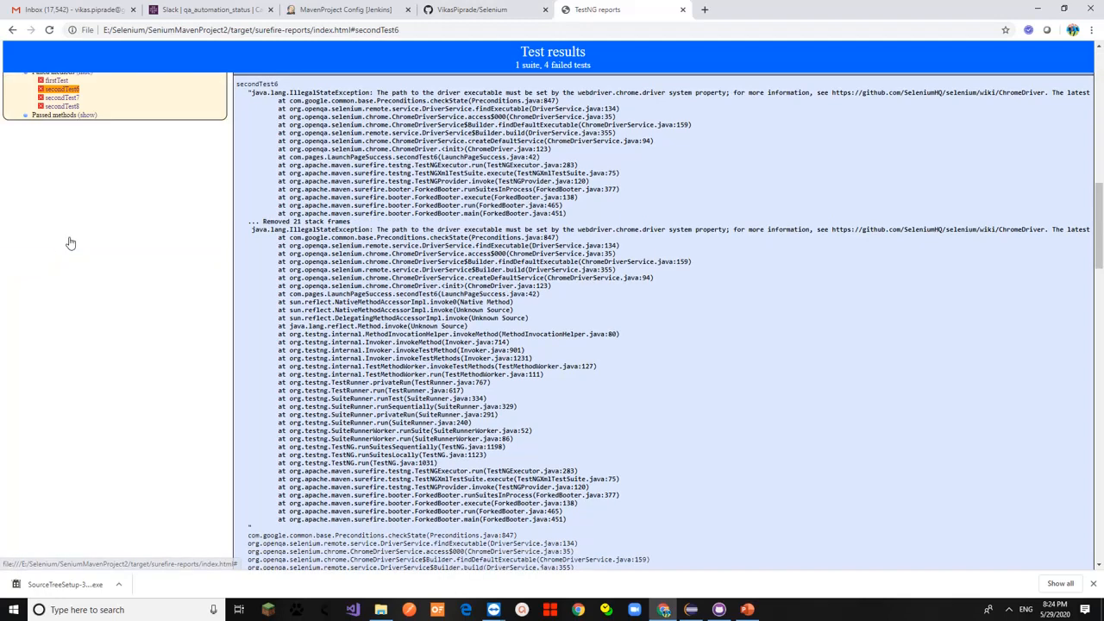
left_click(56, 228)
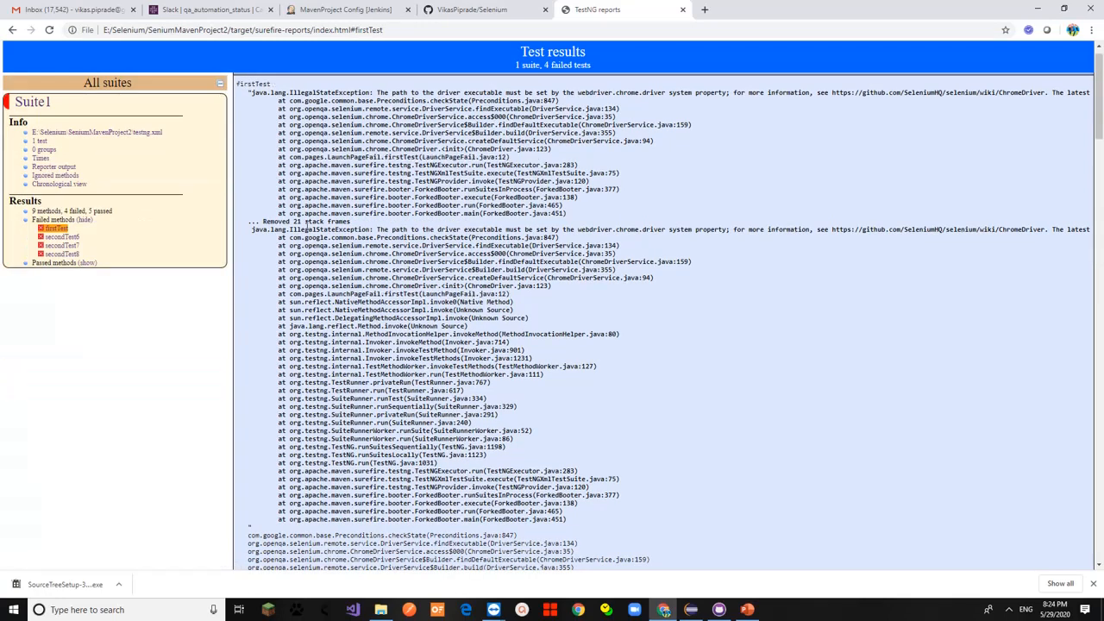
left_click_drag(267, 222, 534, 472)
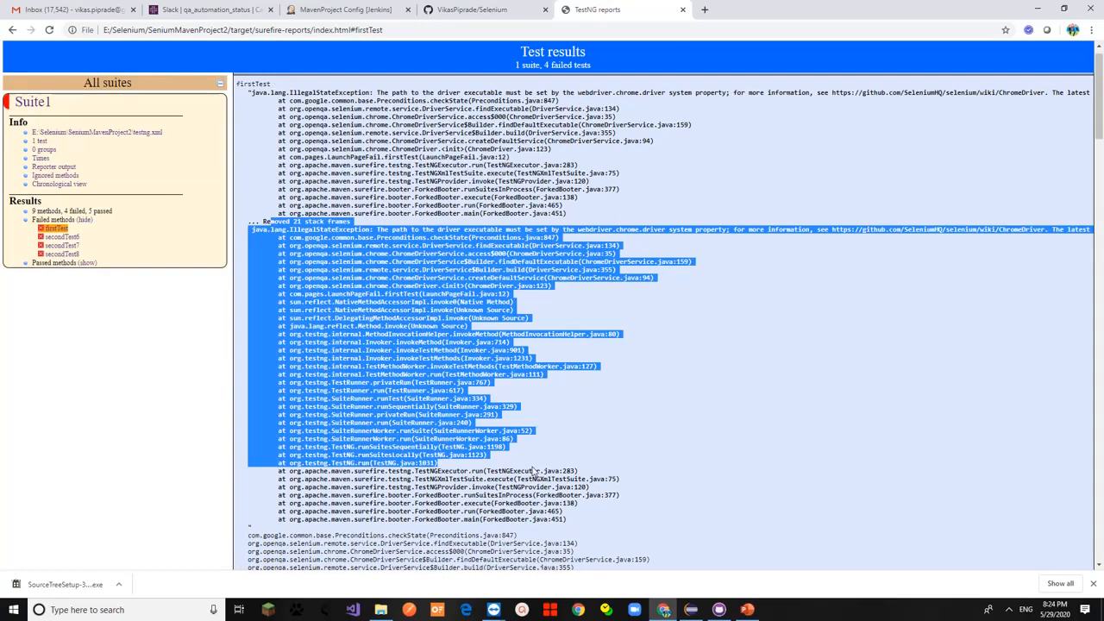
left_click(721, 453)
left_click_drag(592, 515, 386, 293)
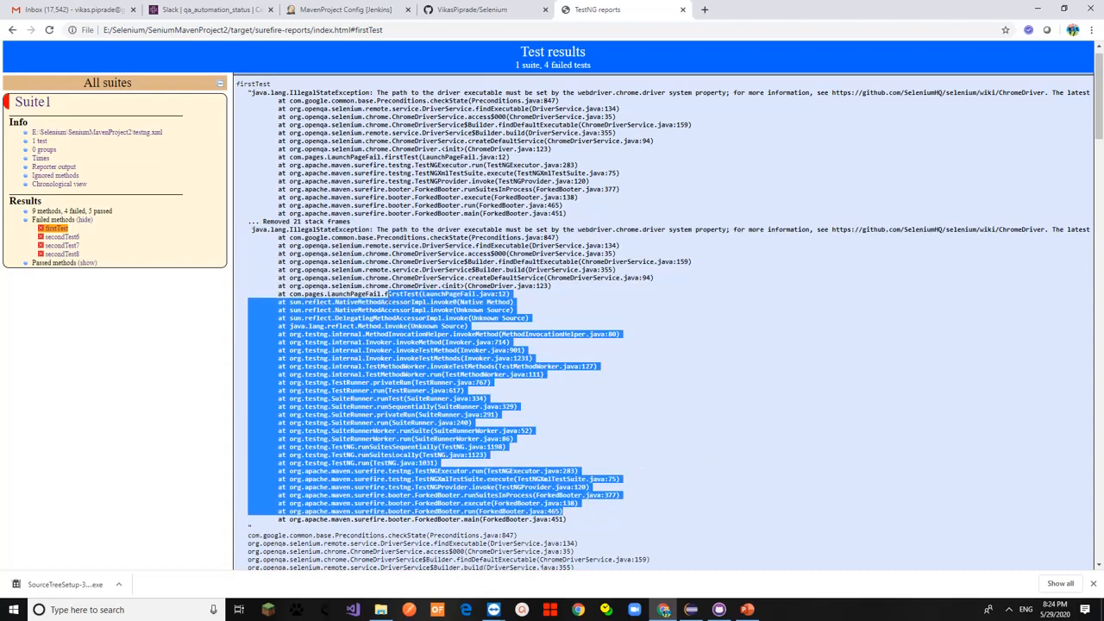
Return to File Explorer and go back up from surefire-reports to the SeniumMavenProject2 folder.
key("alt+Tab")
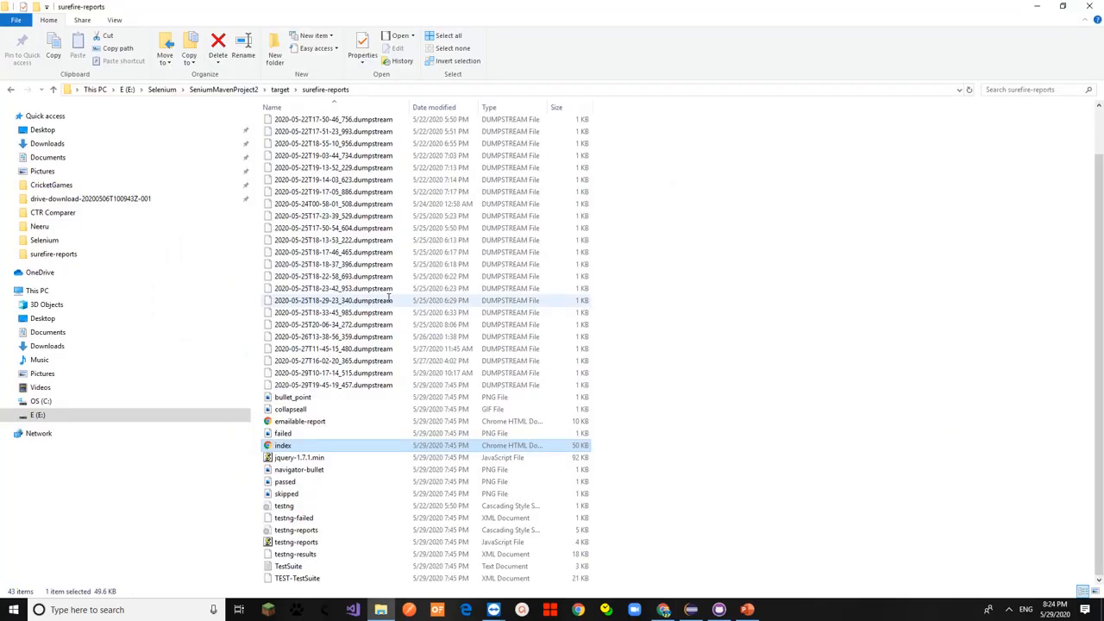
left_click(281, 90)
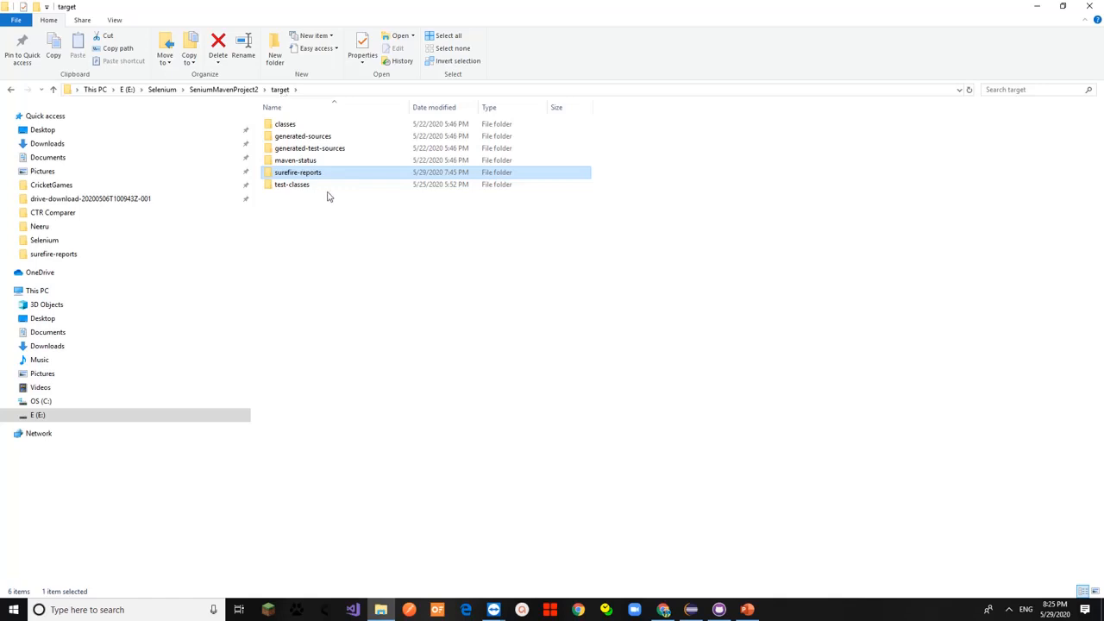
left_click(246, 90)
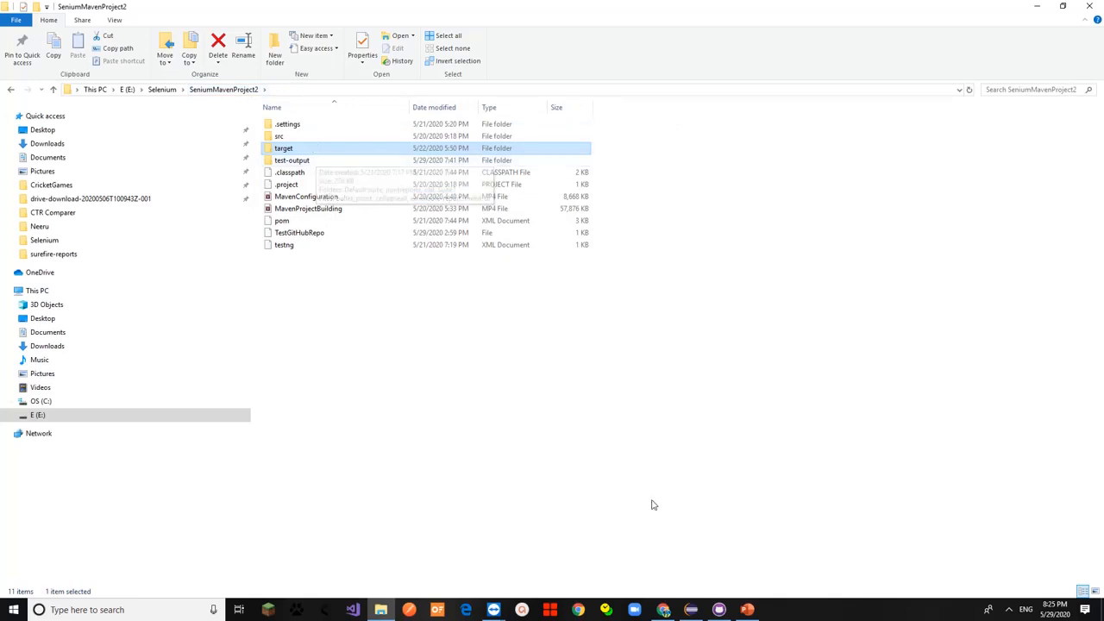
Switch to Eclipse, open testng.xml and highlight the test name Regression1.
mouse_move(701, 610)
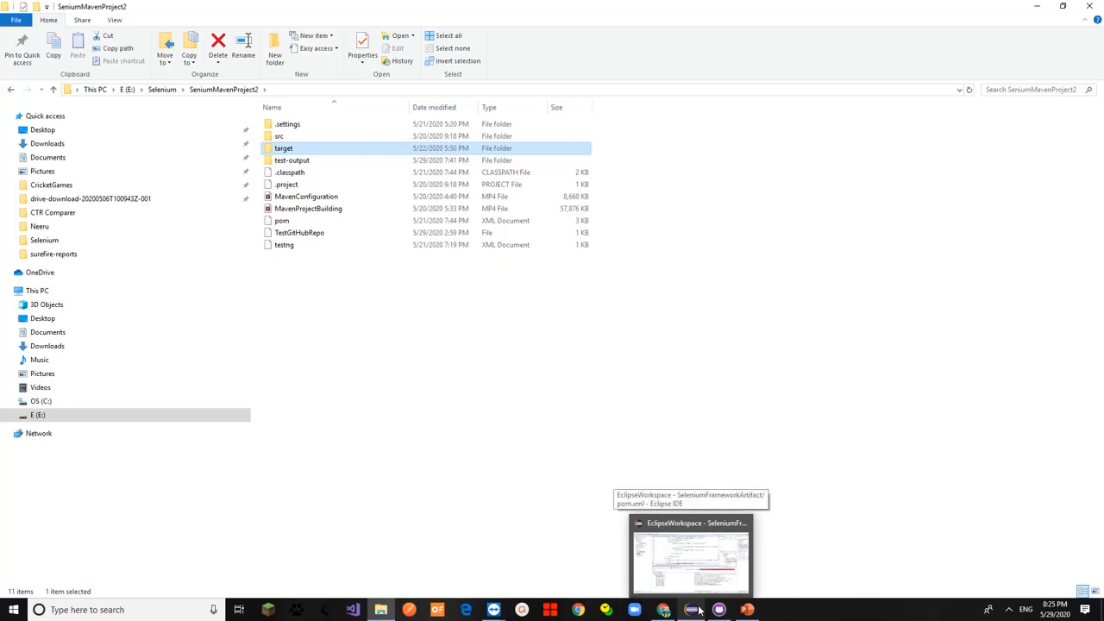
left_click(690, 559)
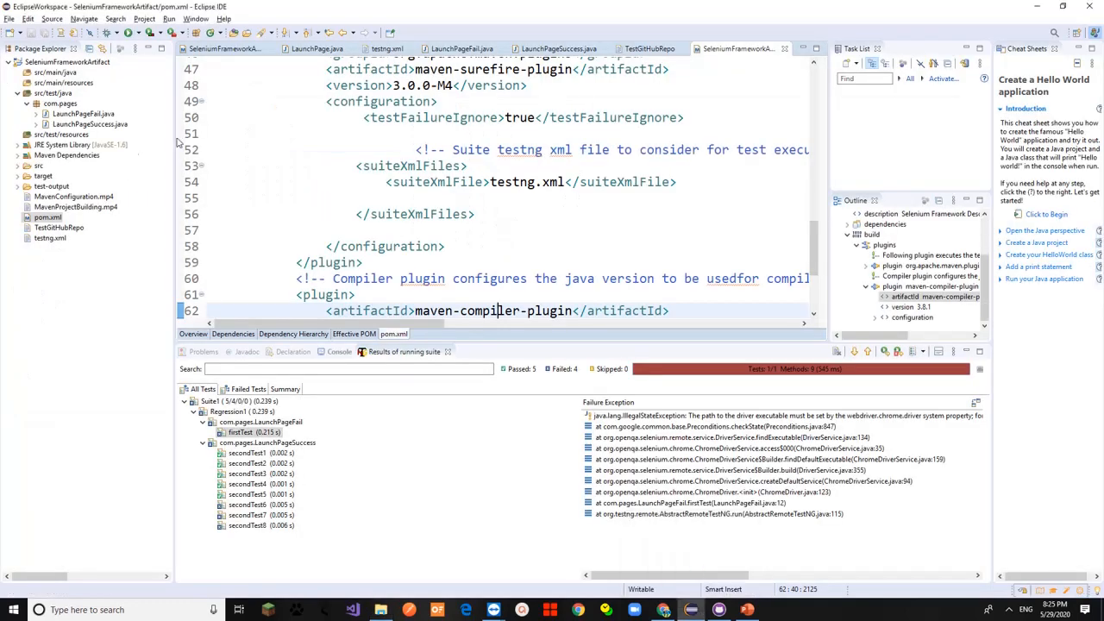
double_click(59, 240)
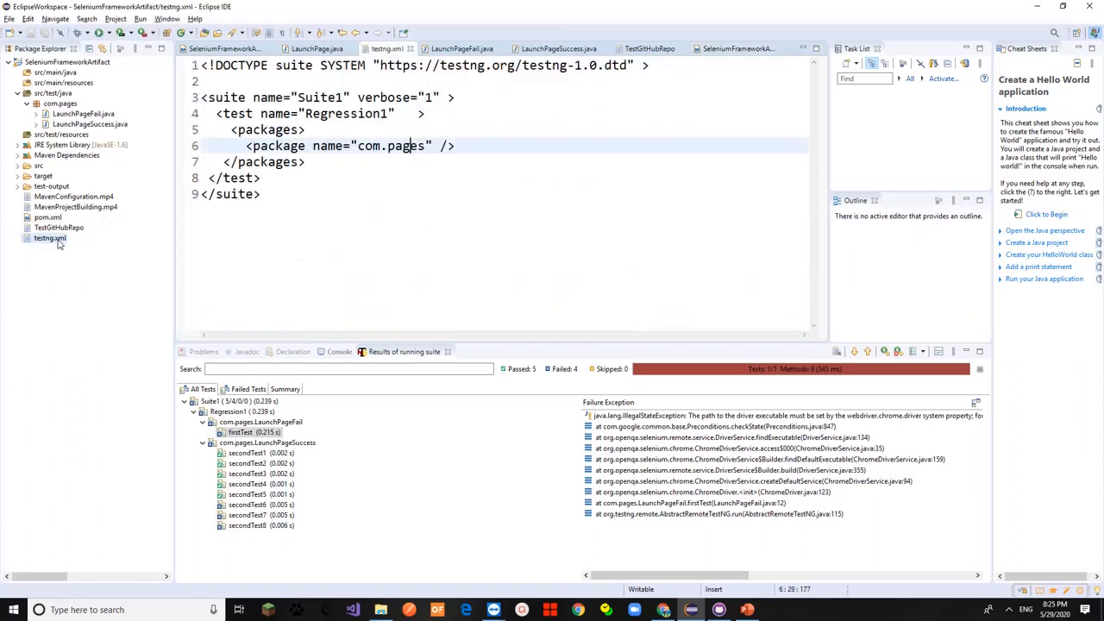
double_click(299, 110)
double_click(301, 111)
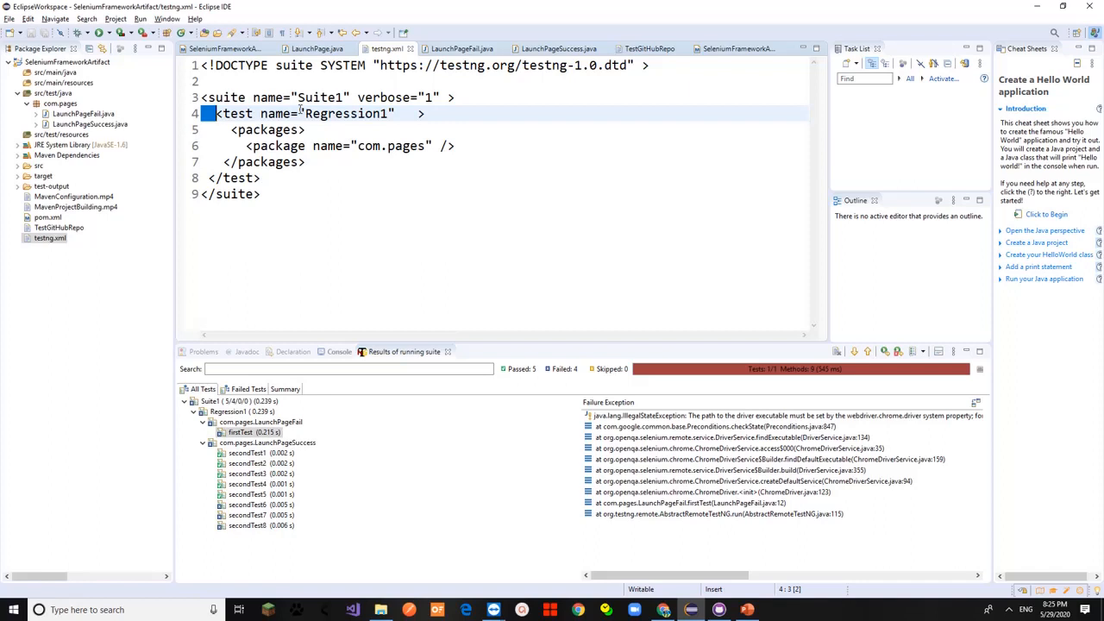
double_click(344, 112)
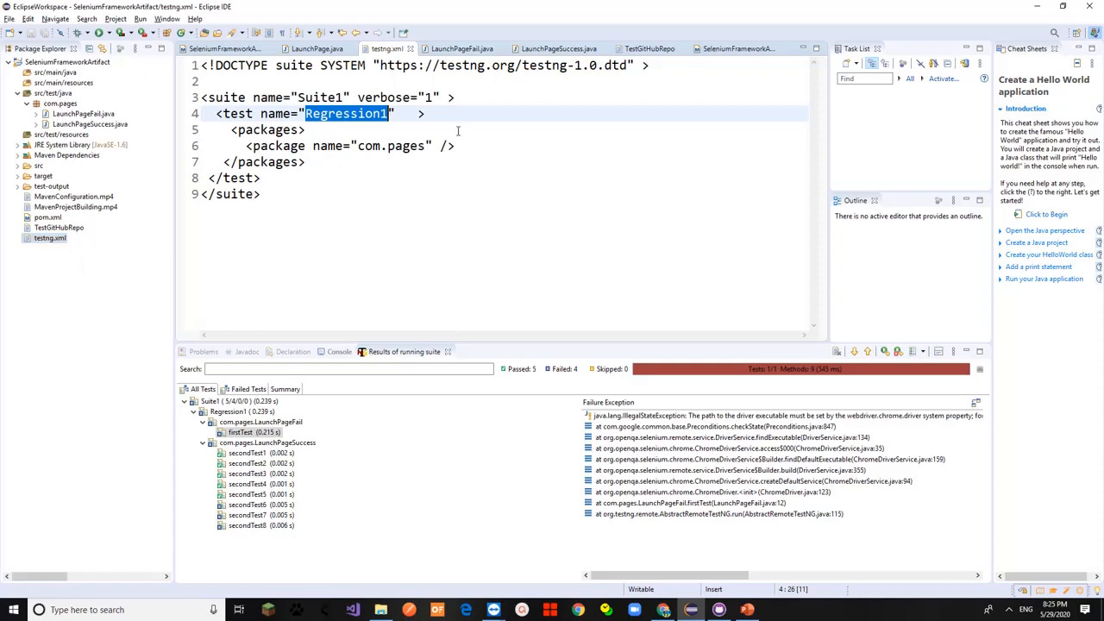
Switch to File Explorer and open the index report from the project's test-output folder.
key("alt+Tab")
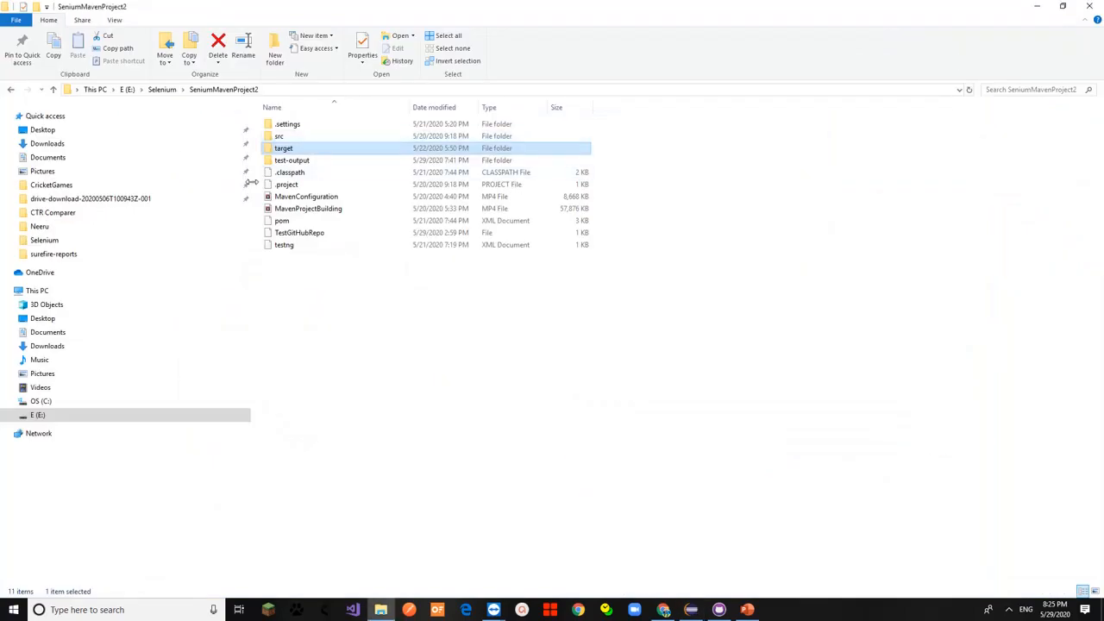
double_click(297, 162)
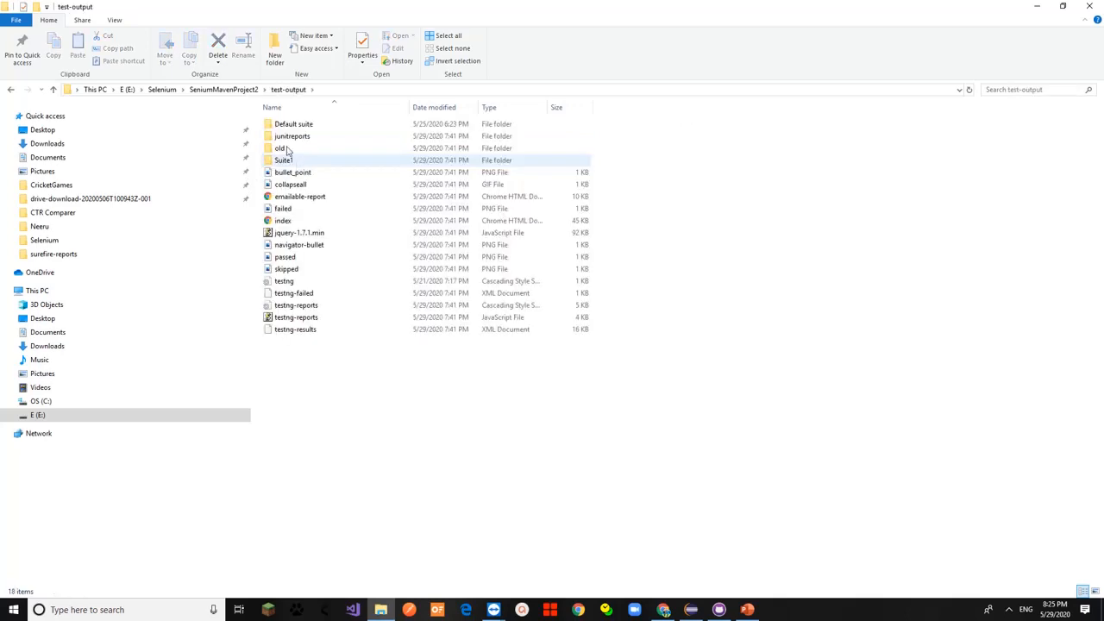
double_click(281, 223)
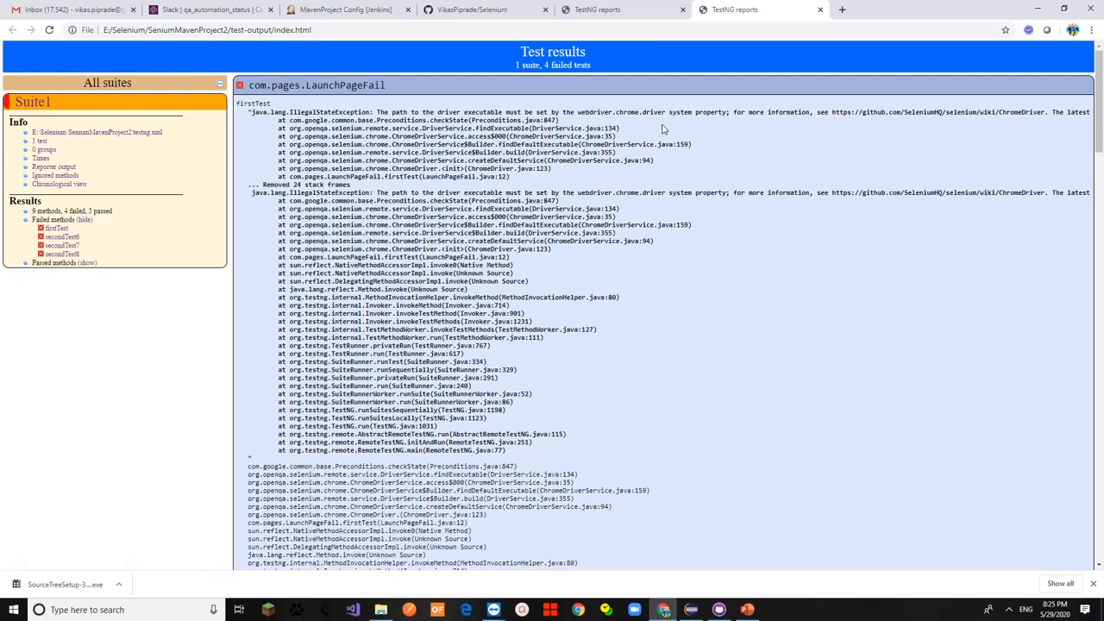
Switch to PowerPoint and highlight "GitHub Repository" and then the whole bullet about saving and fetching the project.
key("alt+Tab")
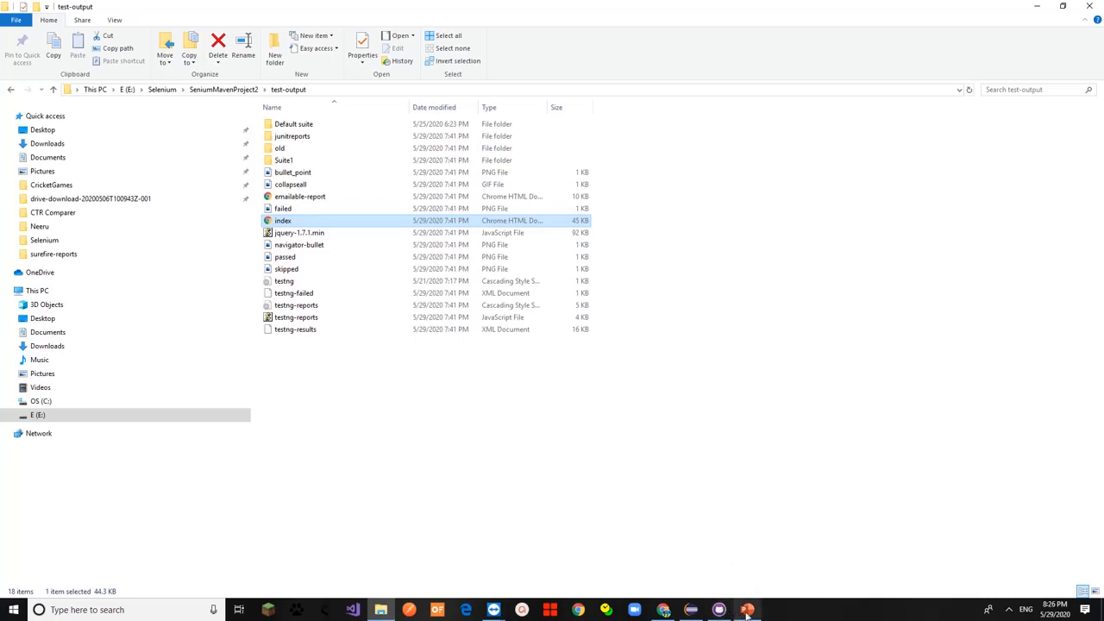
mouse_move(747, 613)
left_click(742, 571)
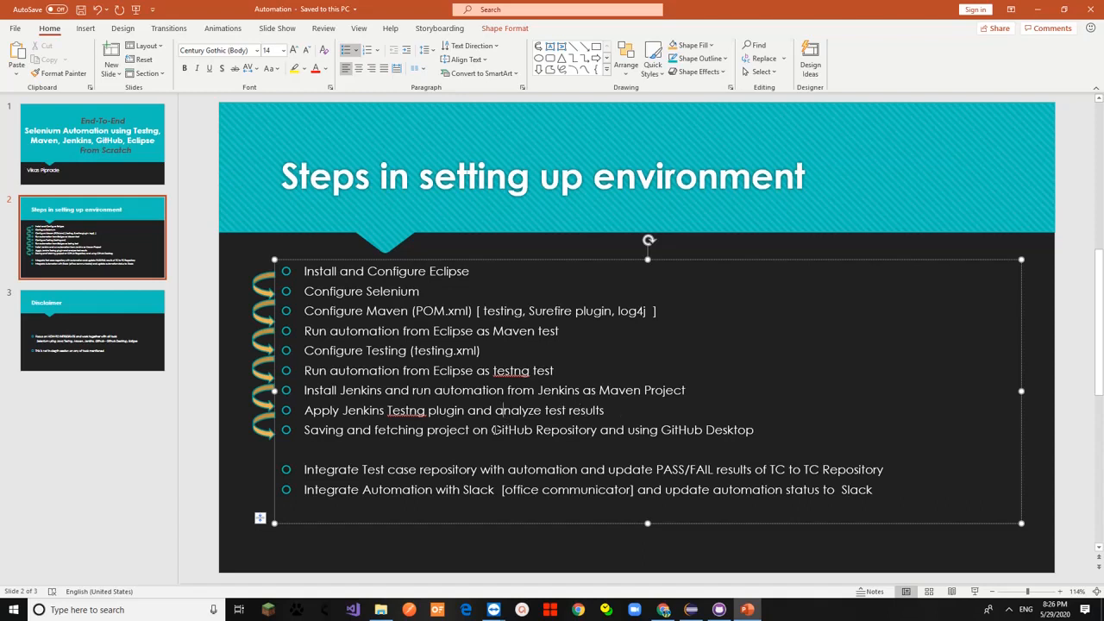
left_click_drag(491, 431, 595, 431)
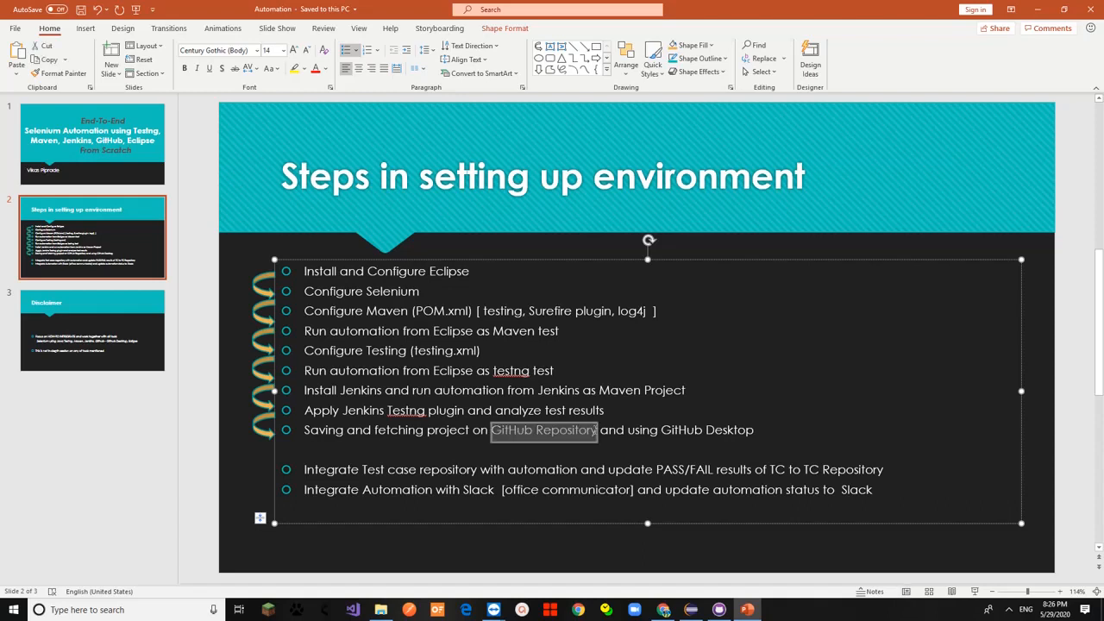
triple_click(681, 429)
left_click(725, 446)
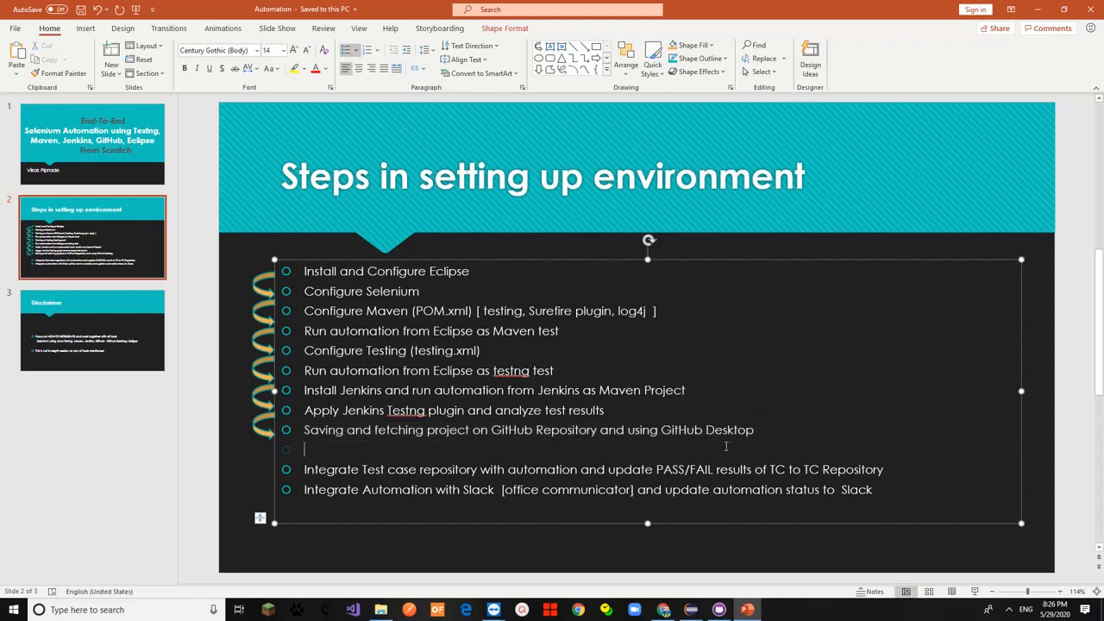
Switch to GitHub Desktop and show the list of available repositories.
mouse_move(723, 609)
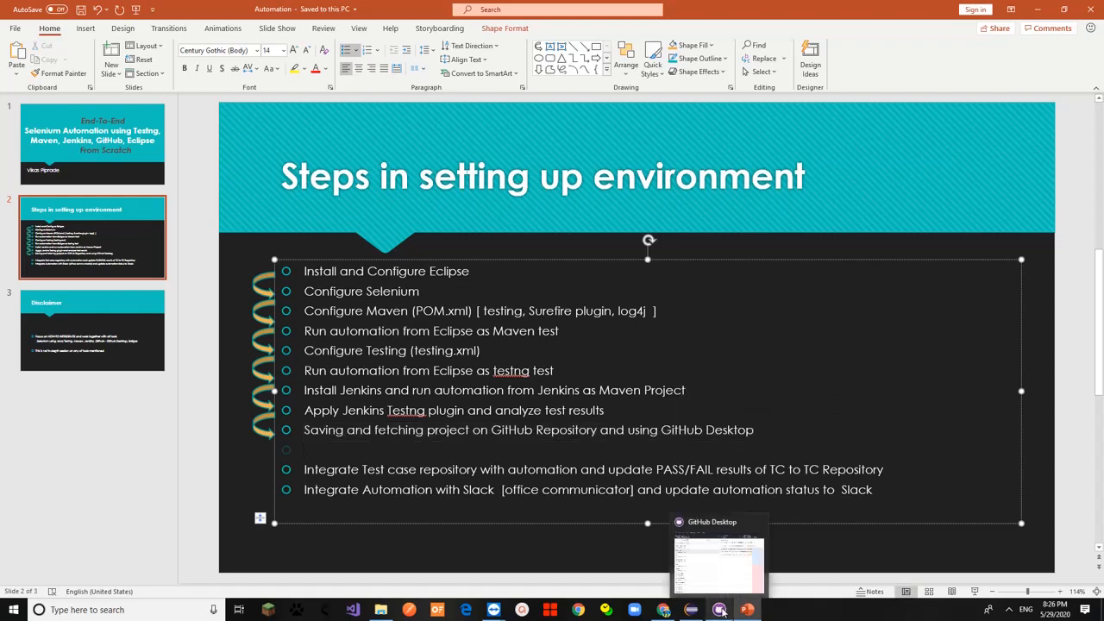
left_click(727, 582)
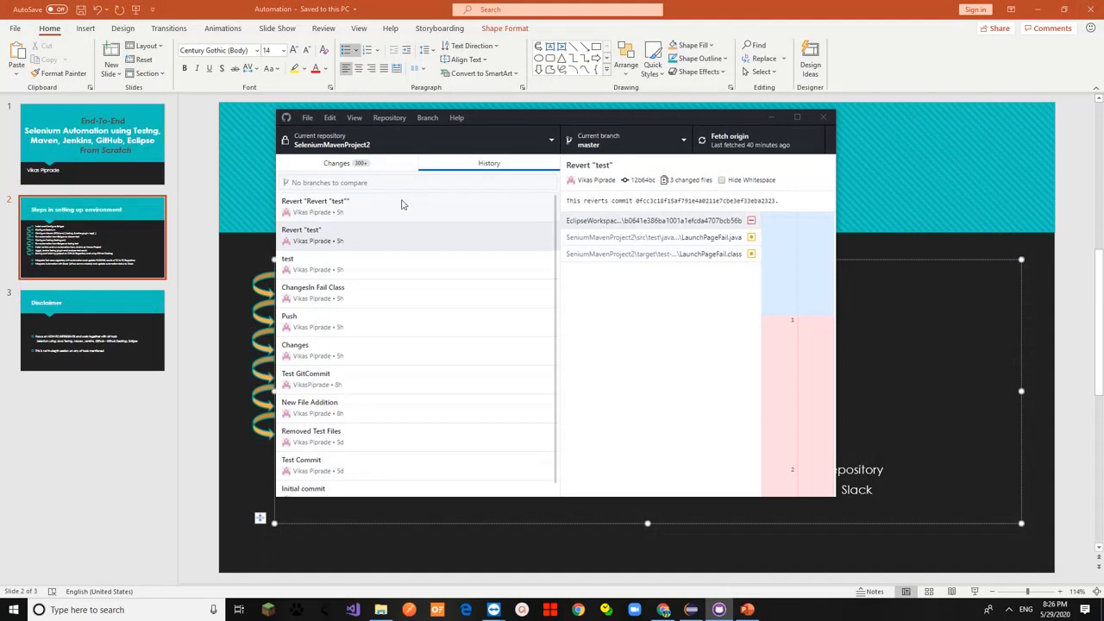
left_click(314, 143)
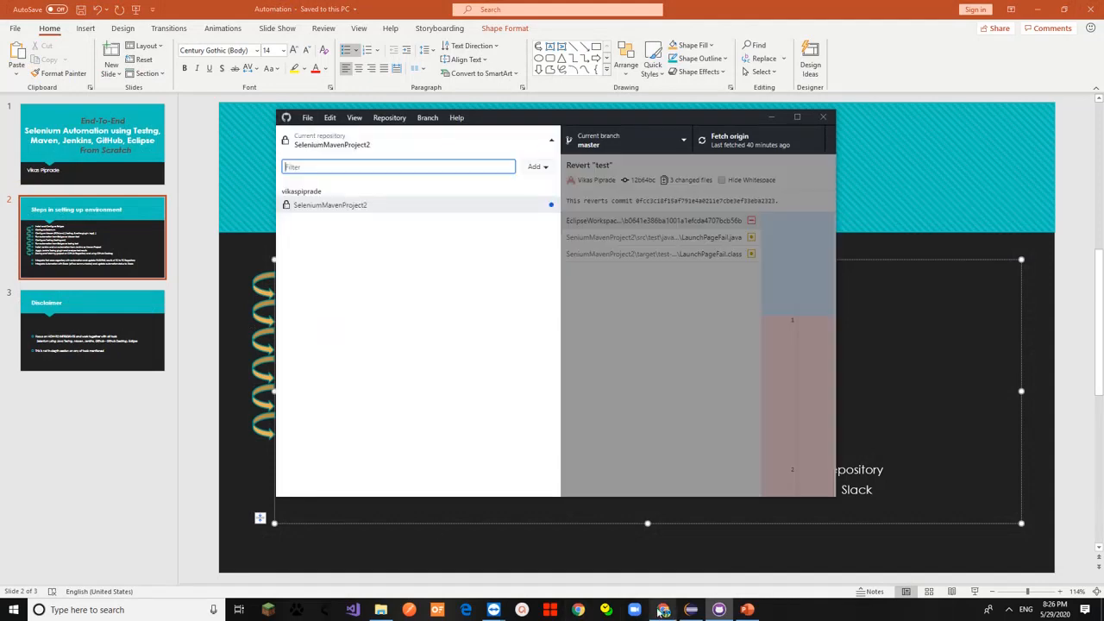
Switch to Chrome, bring up the Selenium repository on GitHub and open its owner's profile page.
mouse_move(663, 613)
left_click(654, 552)
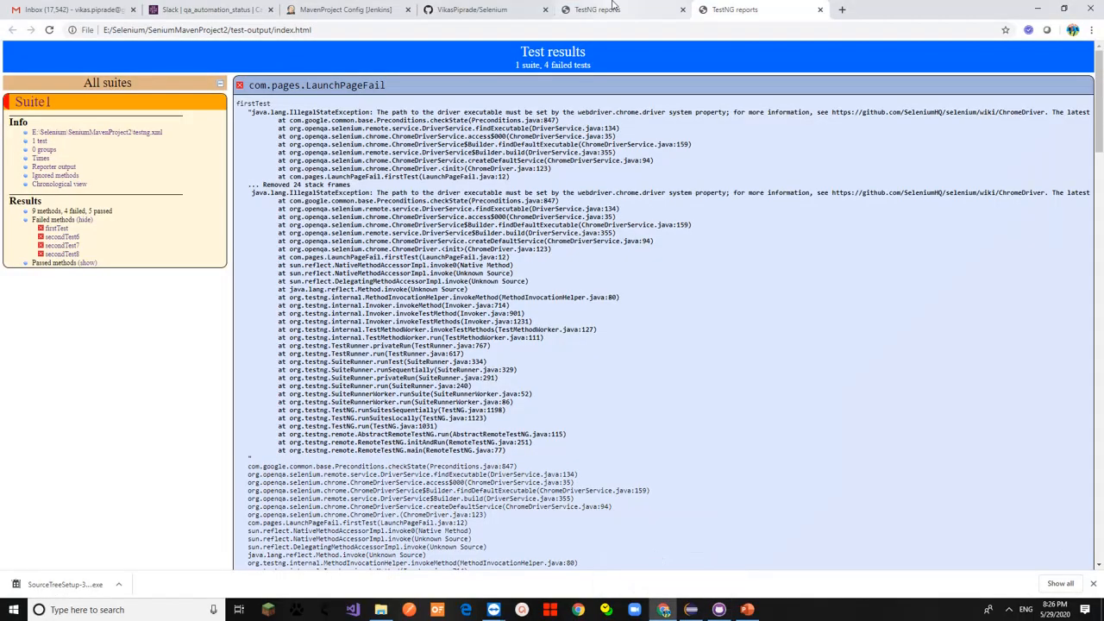
left_click(356, 14)
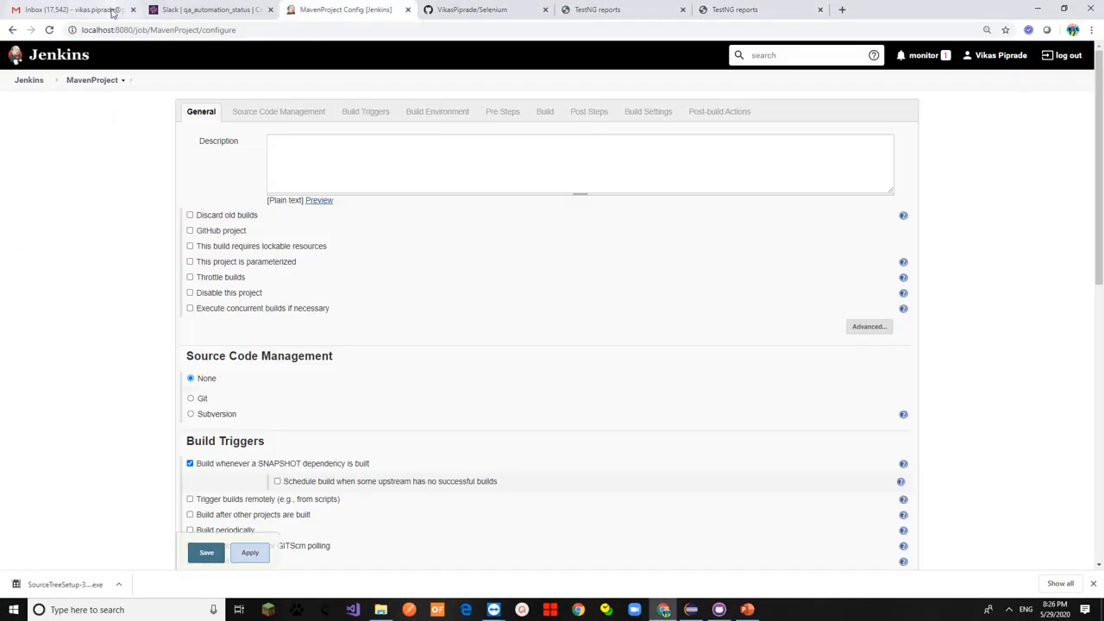
left_click(501, 11)
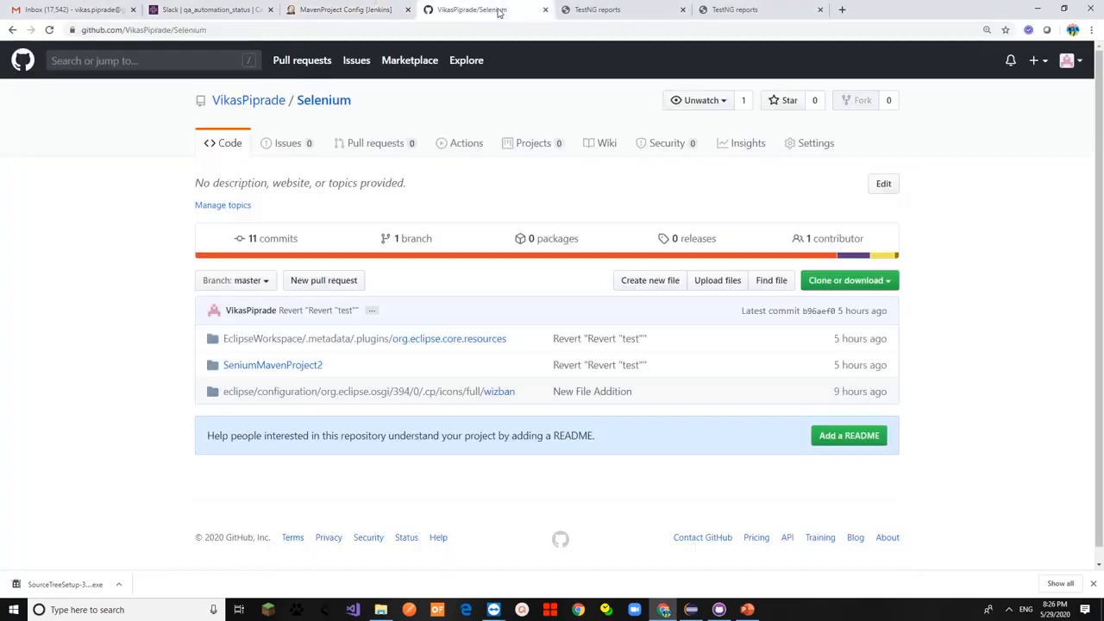
left_click(272, 102)
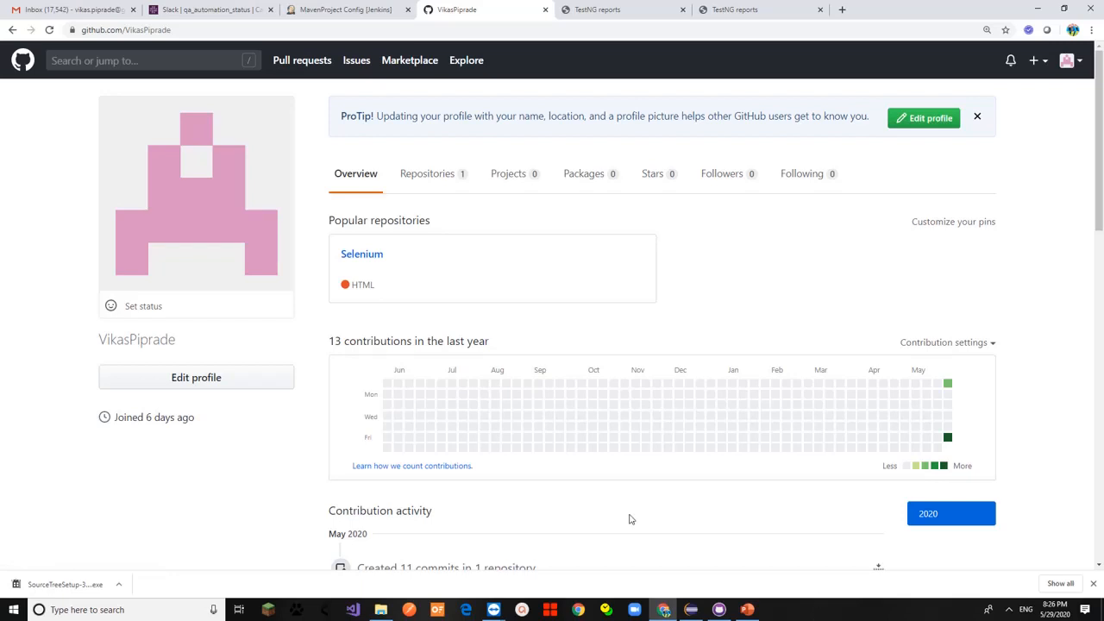
Open the Selenium repository page on GitHub and switch to GitHub Desktop, moving its window aside over the page.
left_click(354, 254)
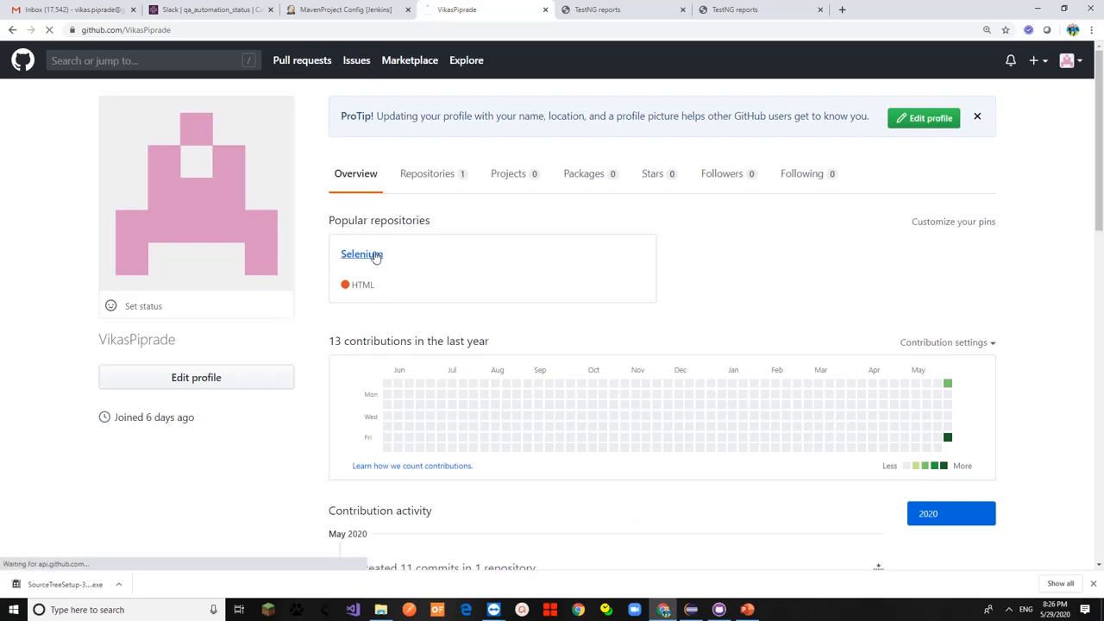
left_click(695, 611)
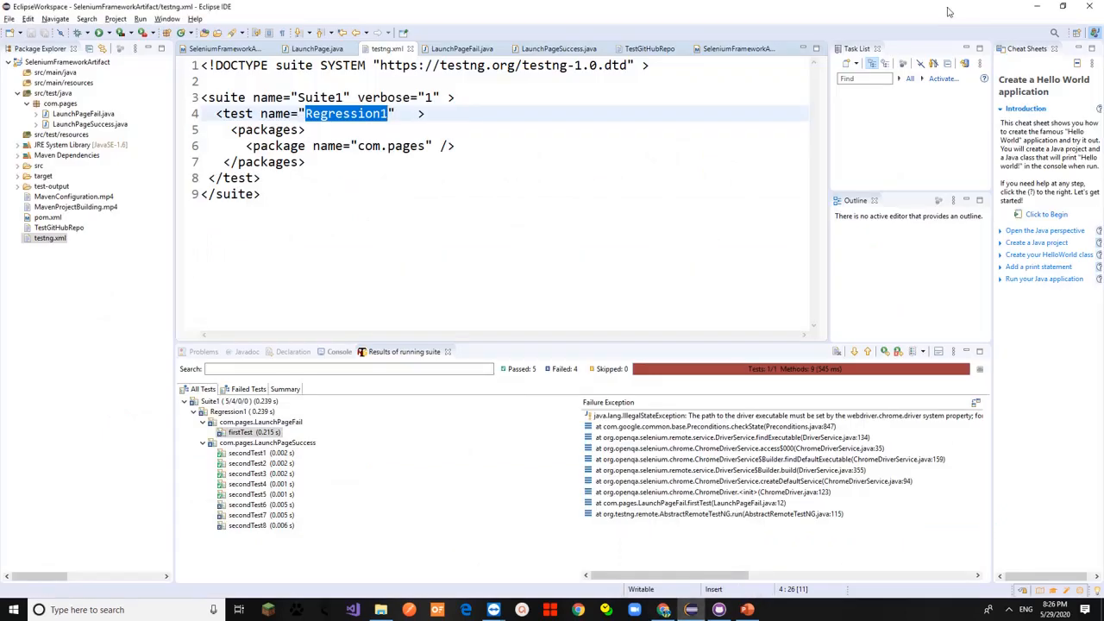
left_click(1036, 6)
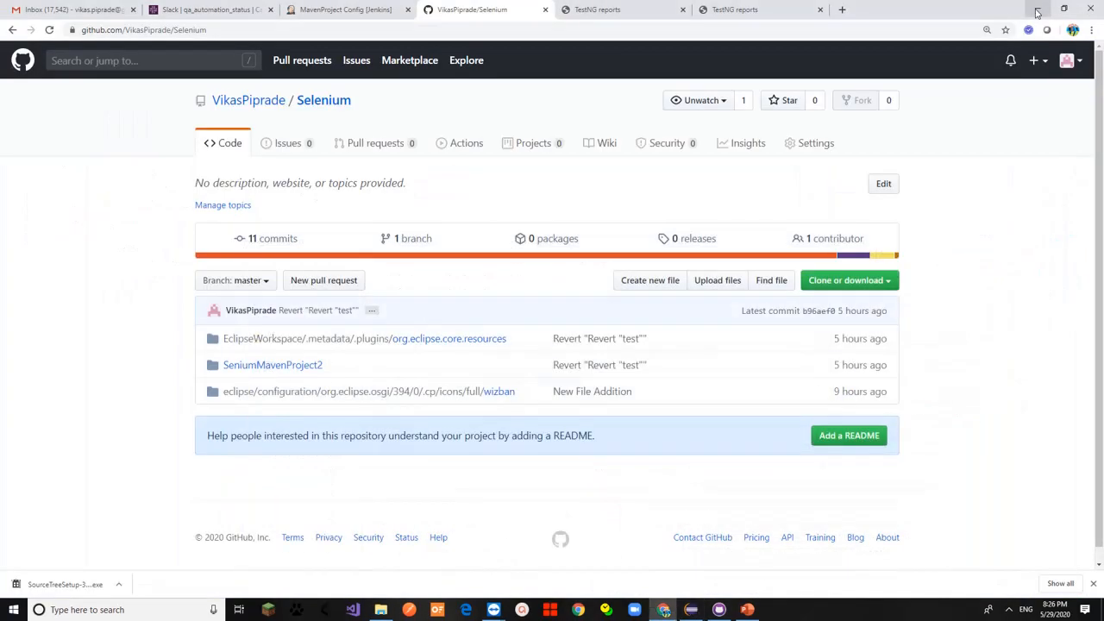
left_click(716, 610)
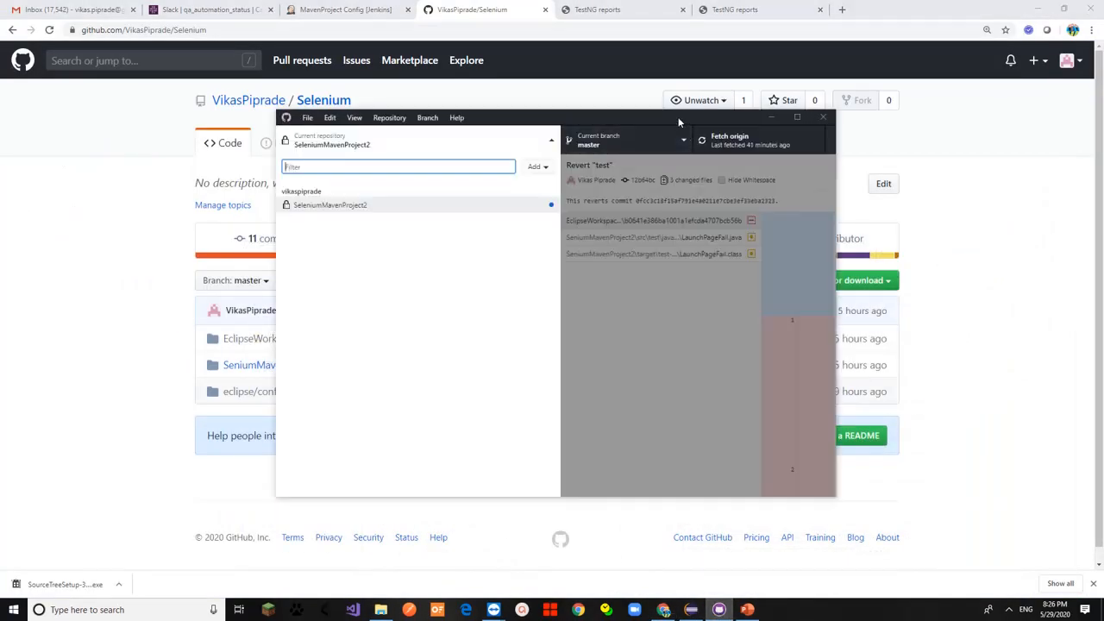
left_click_drag(678, 117, 854, 167)
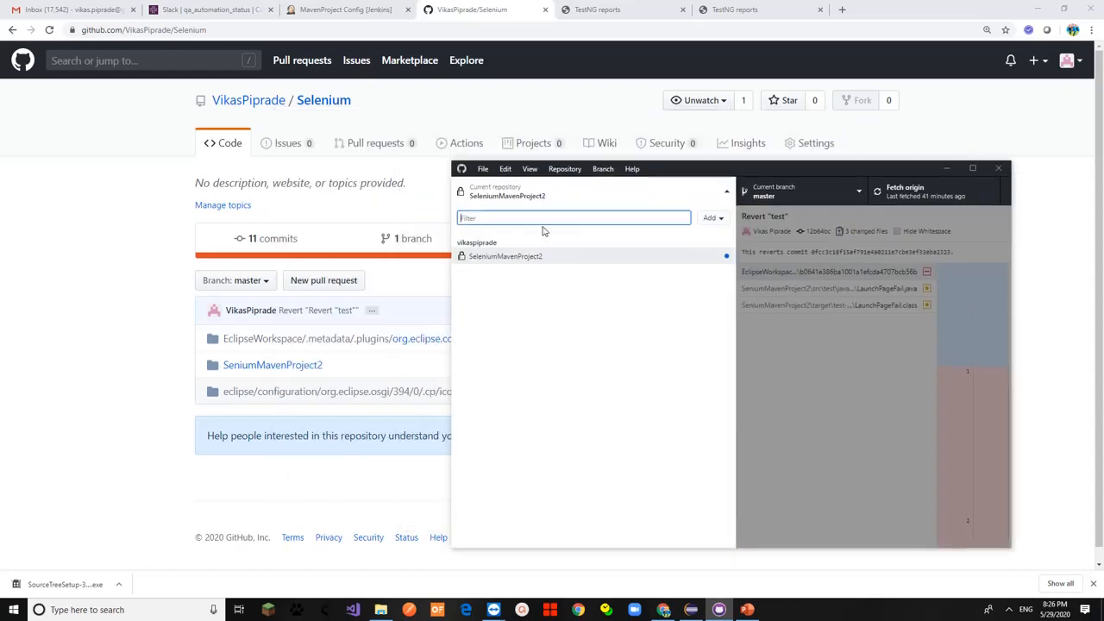
Switch to Eclipse, to the GitHub page in Chrome and back to GitHub Desktop, and close the repository list to show the commit history.
mouse_move(747, 610)
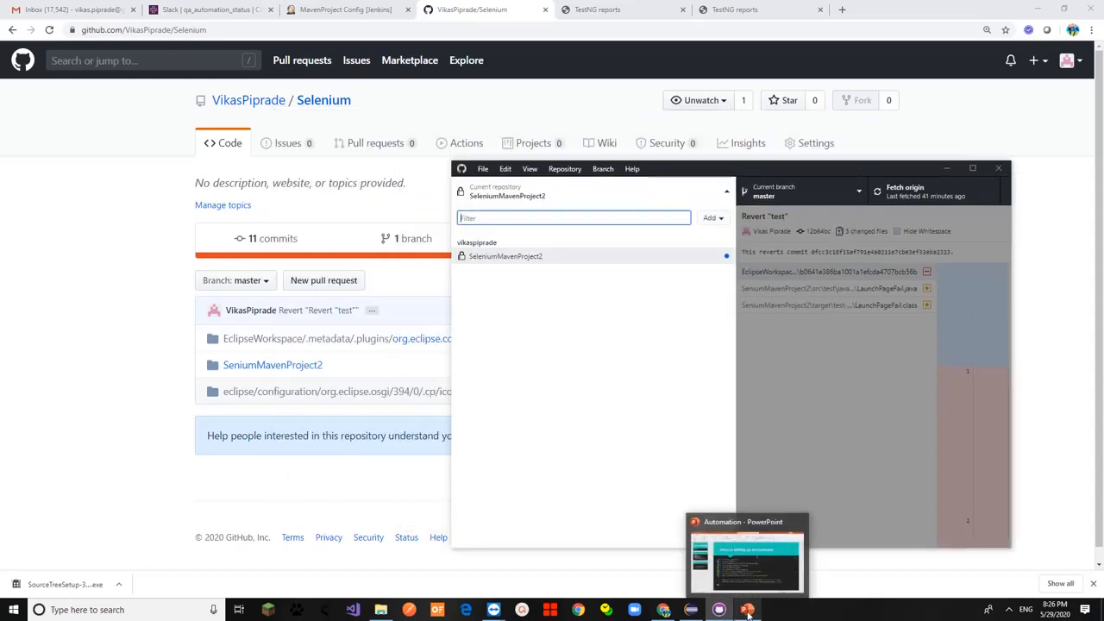
left_click(683, 579)
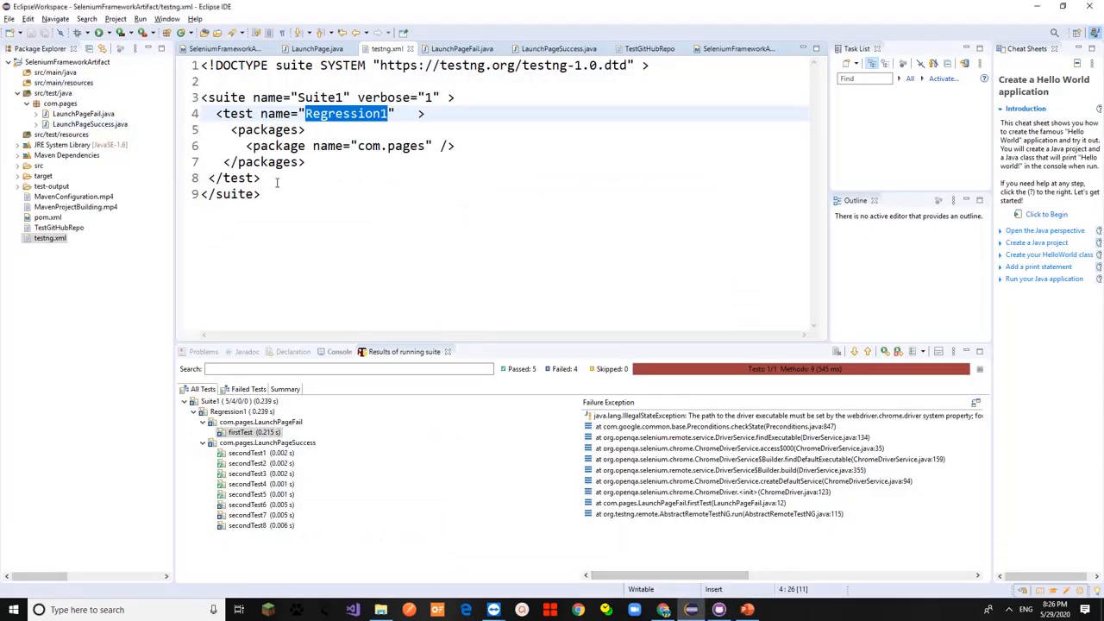
key("alt+Tab")
key("alt+Tab")
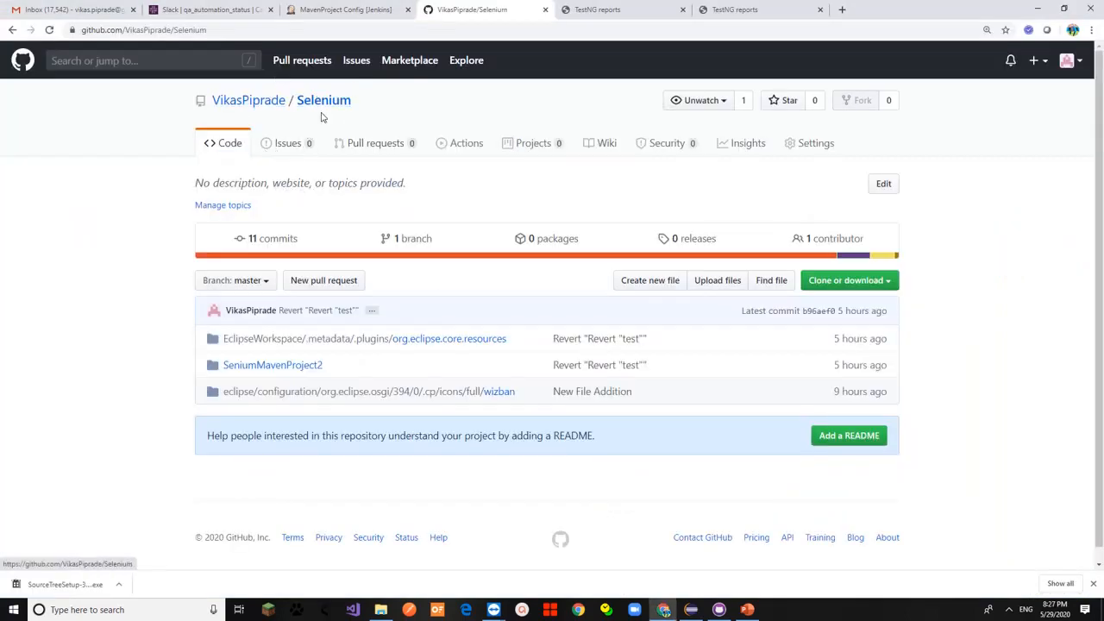
key("alt+Tab")
key("alt+Tab")
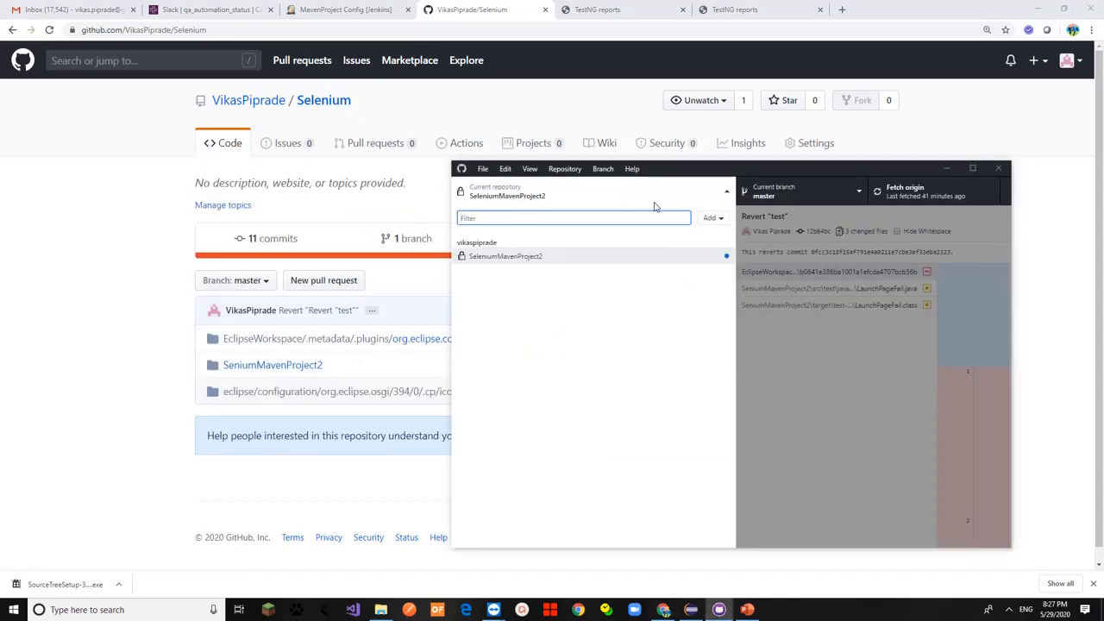
left_click(587, 193)
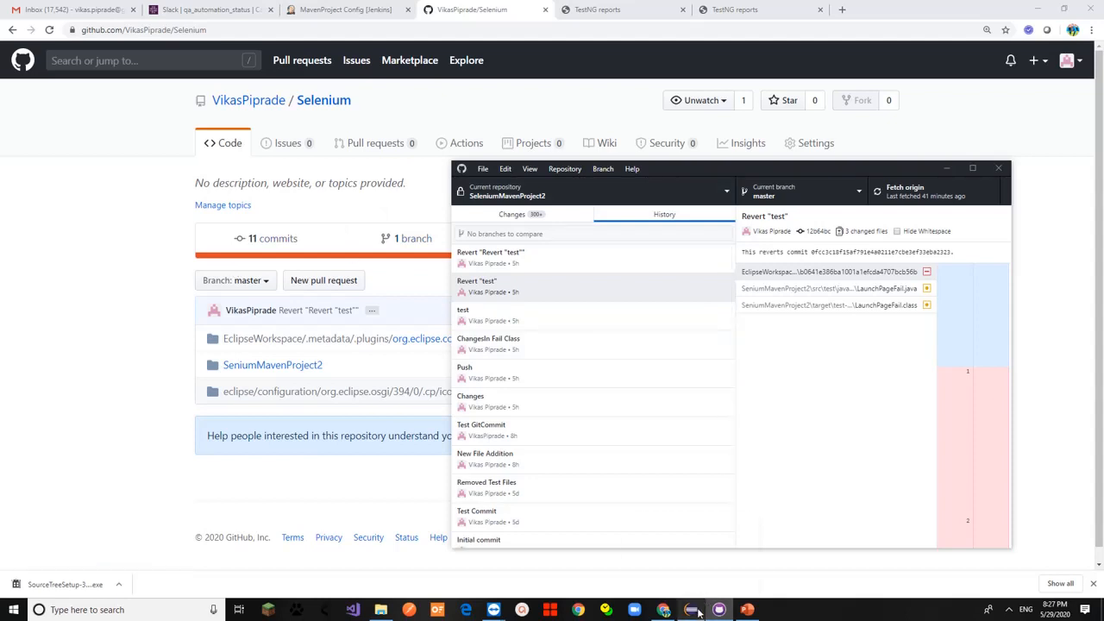
Switch to Eclipse and run the testng.xml suite of SeleniumFrameworkArtifact.
mouse_move(698, 611)
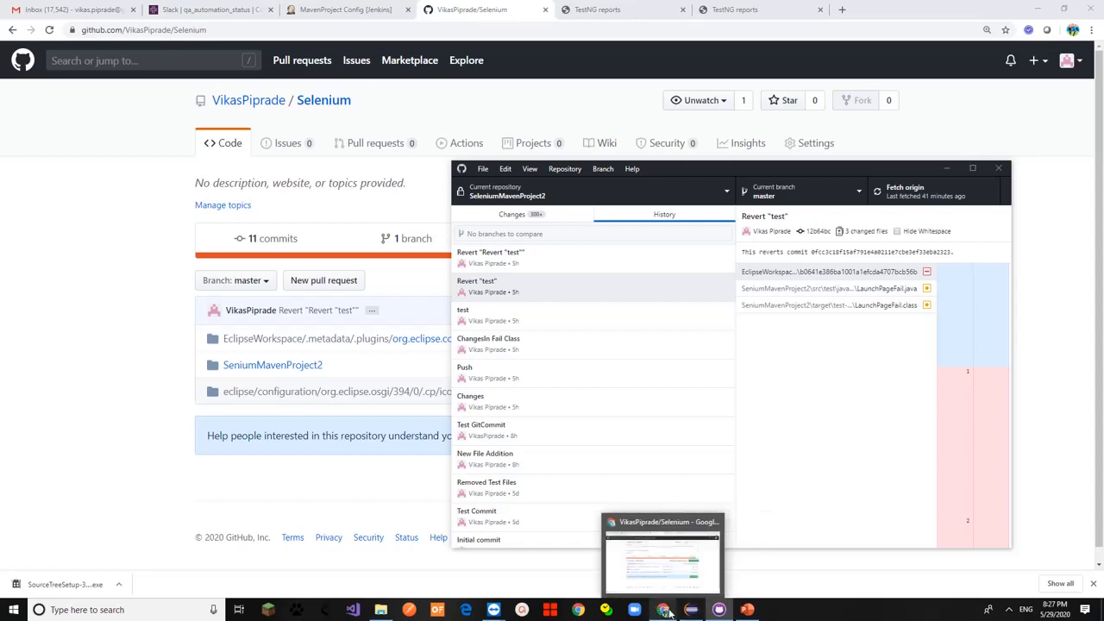
mouse_move(580, 610)
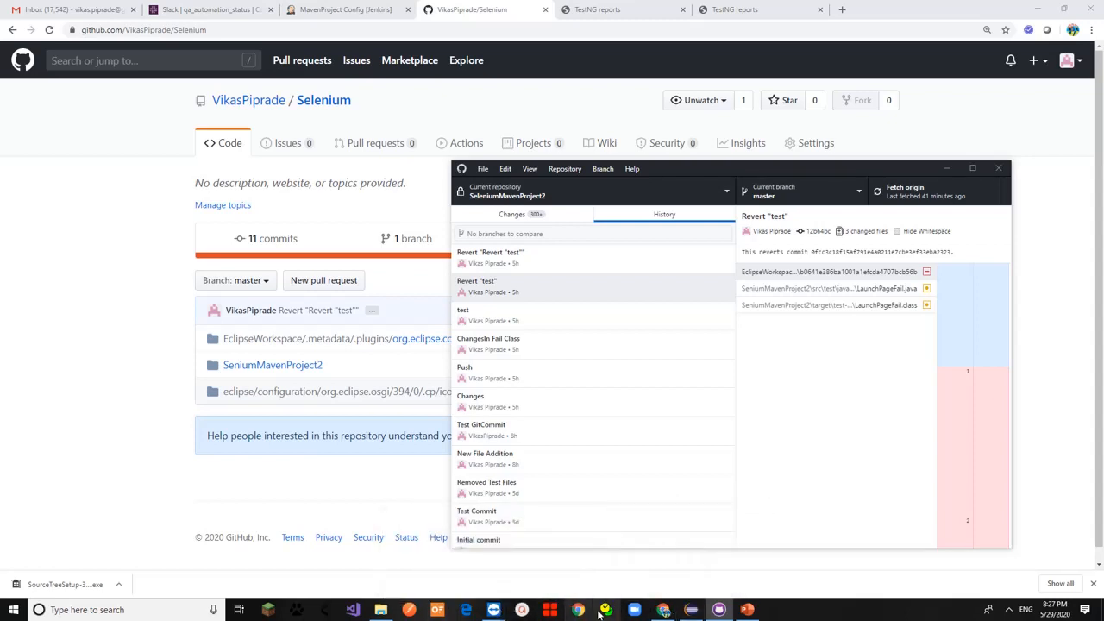
mouse_move(662, 613)
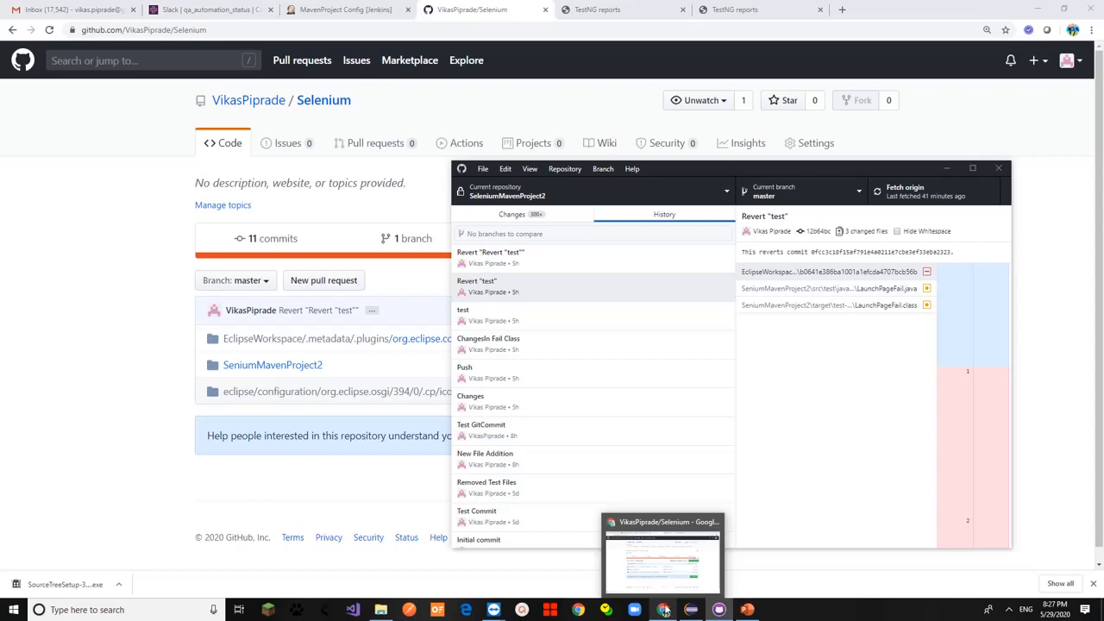
left_click(660, 576)
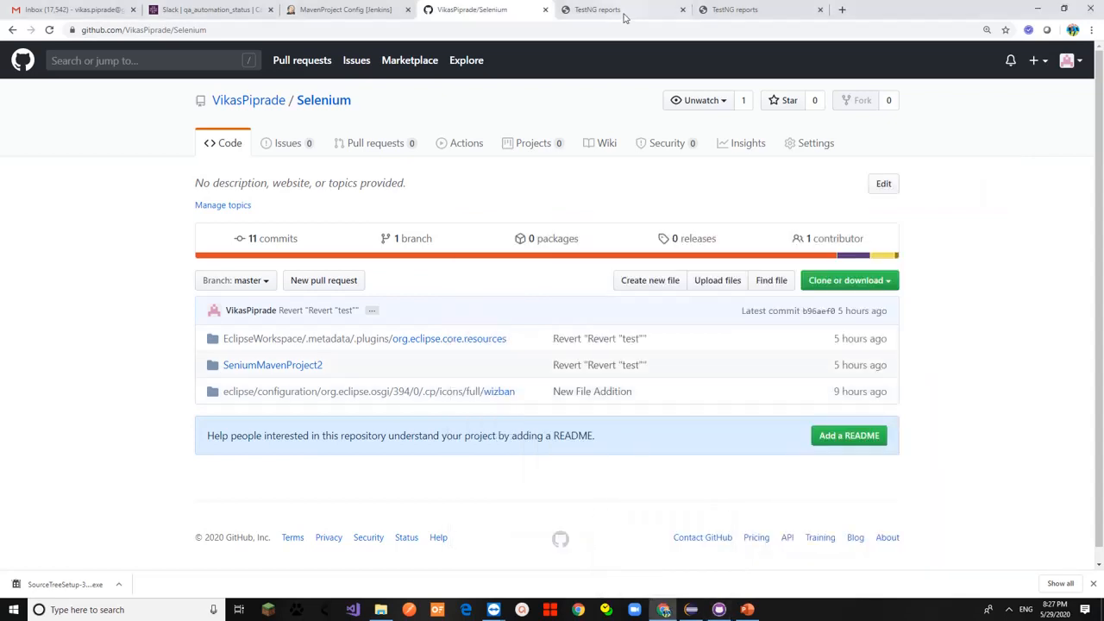
left_click(695, 610)
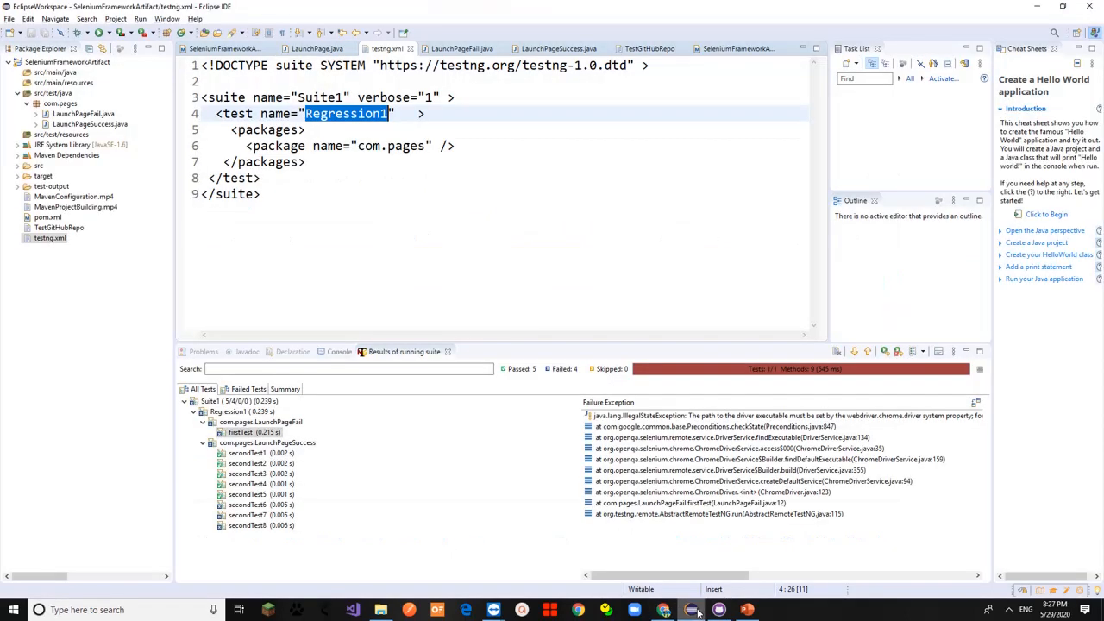
left_click(99, 33)
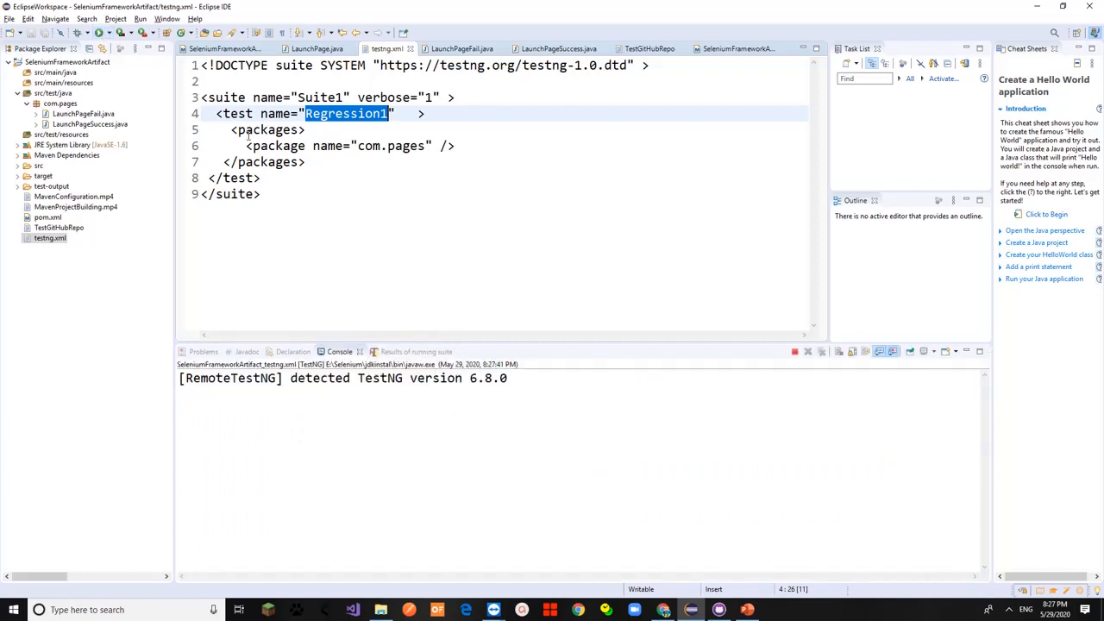
Open pom.xml and show the TestNG results of the suite that was just run.
double_click(47, 218)
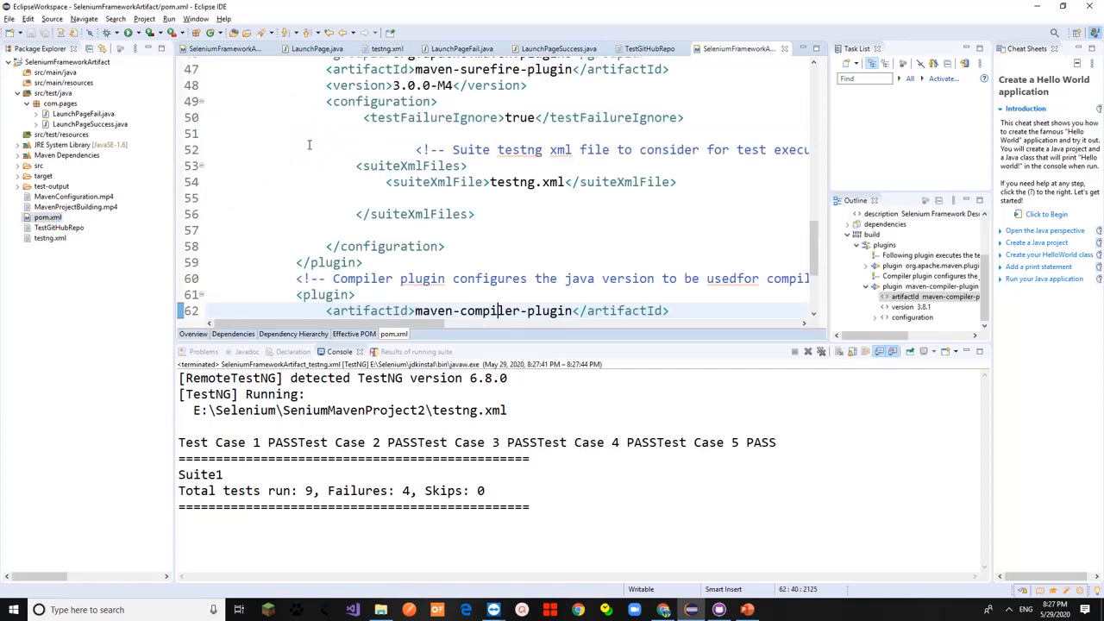
left_click(404, 445)
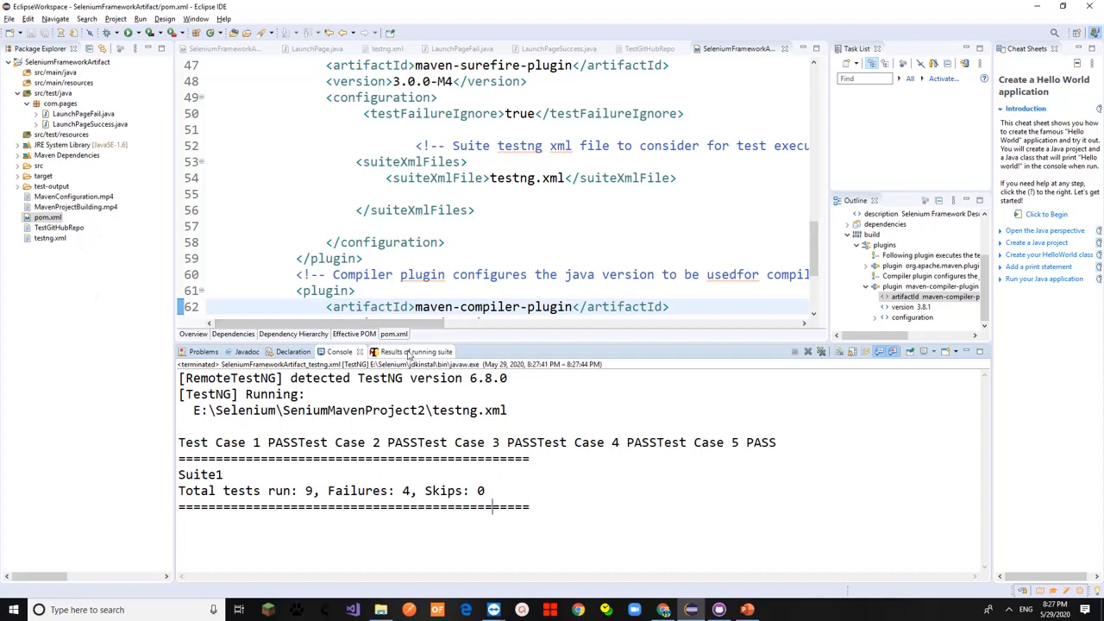
left_click(411, 352)
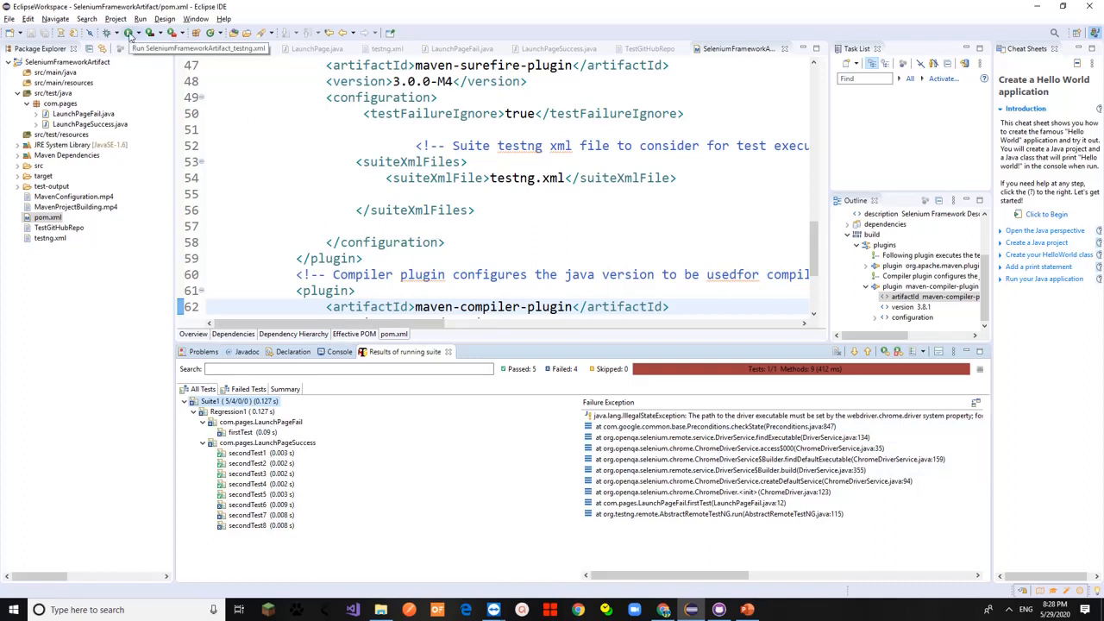
Switch to Jenkins in Chrome, go to the MavenProject page and start a new build.
key("alt+Tab")
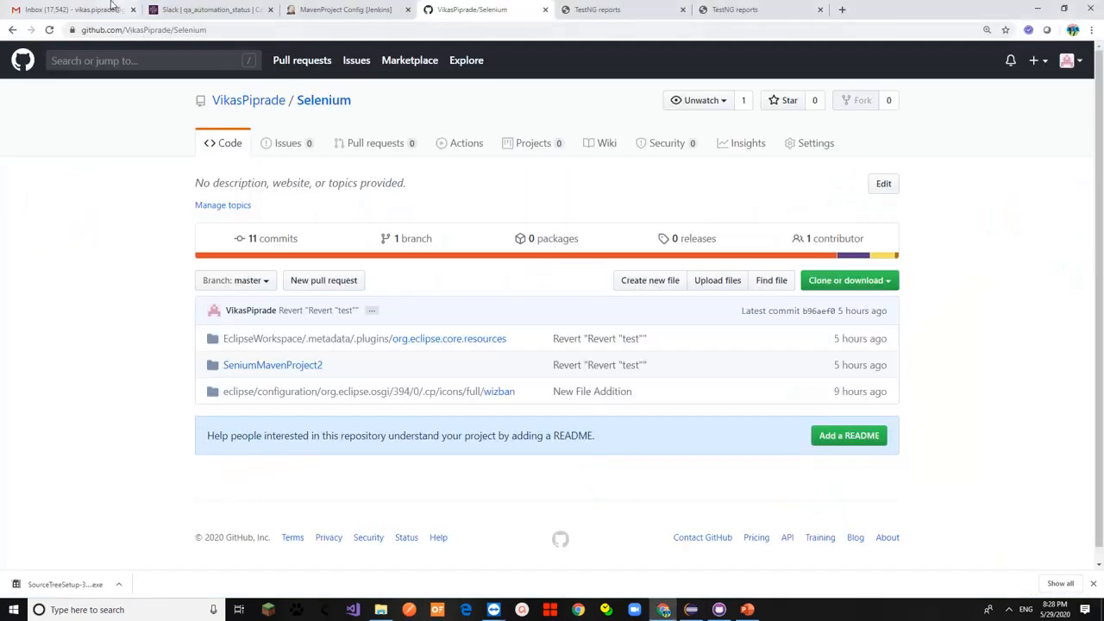
left_click(334, 10)
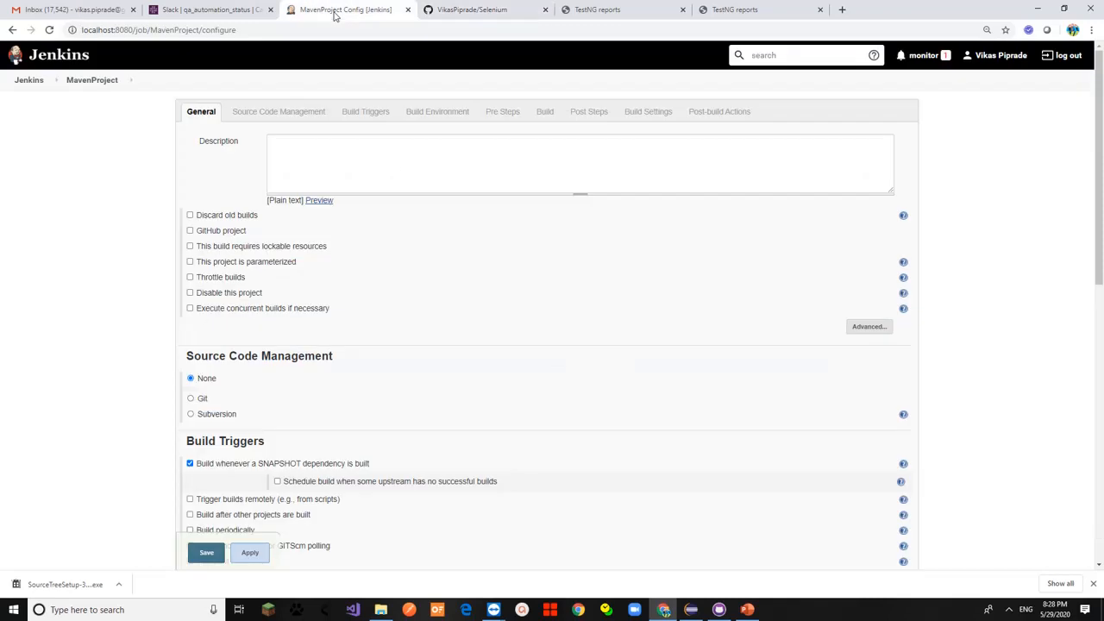
left_click(82, 80)
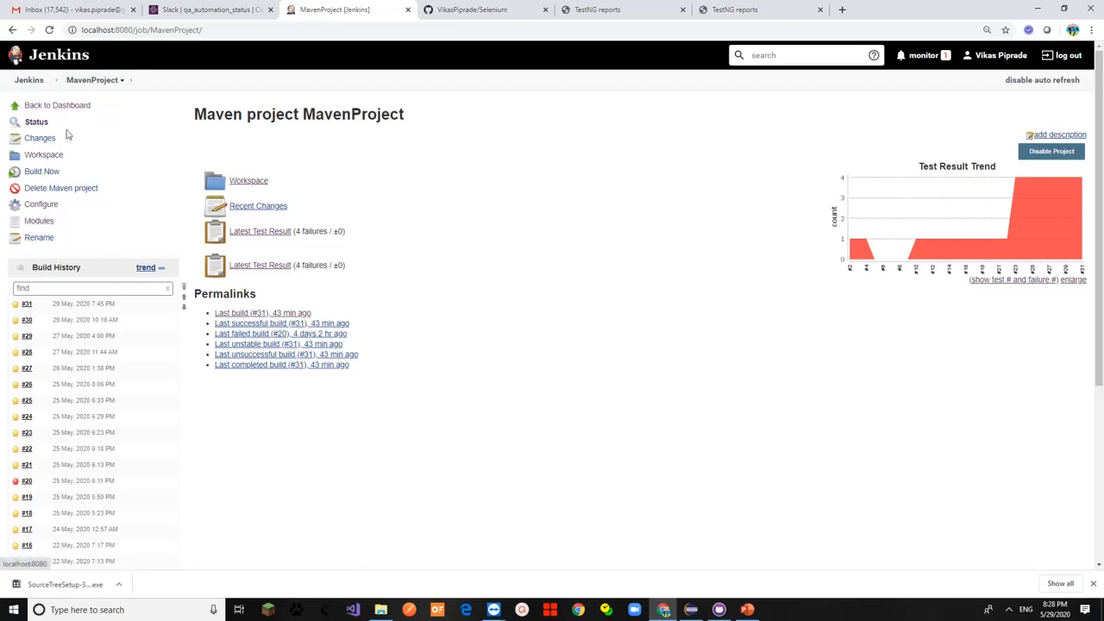
left_click(52, 174)
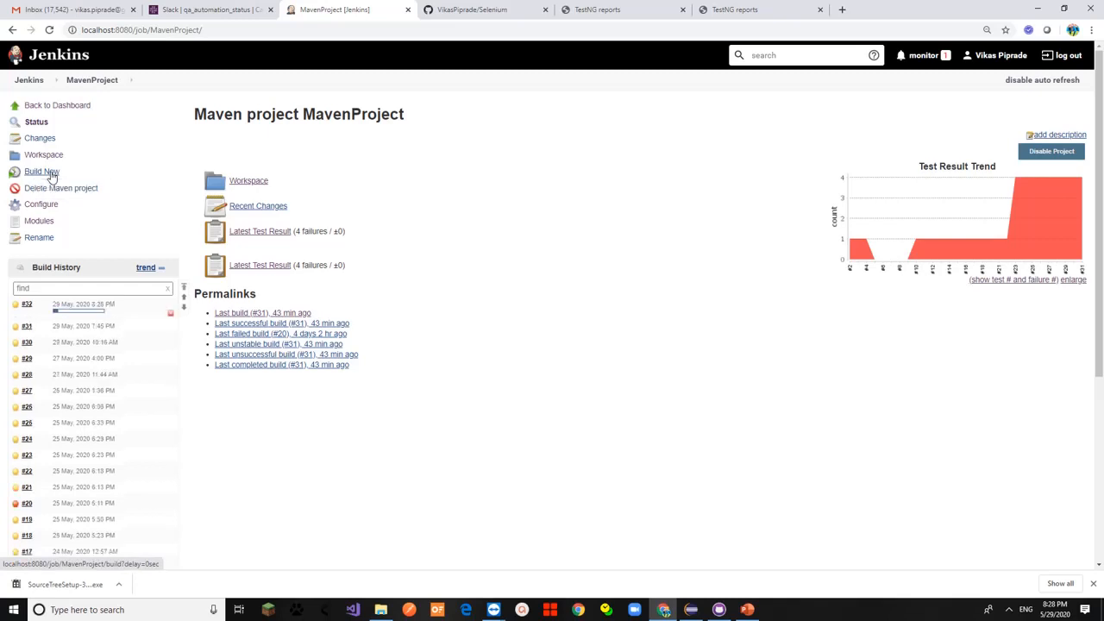
Open build #32 and review its console output from the end back to the start.
left_click(27, 304)
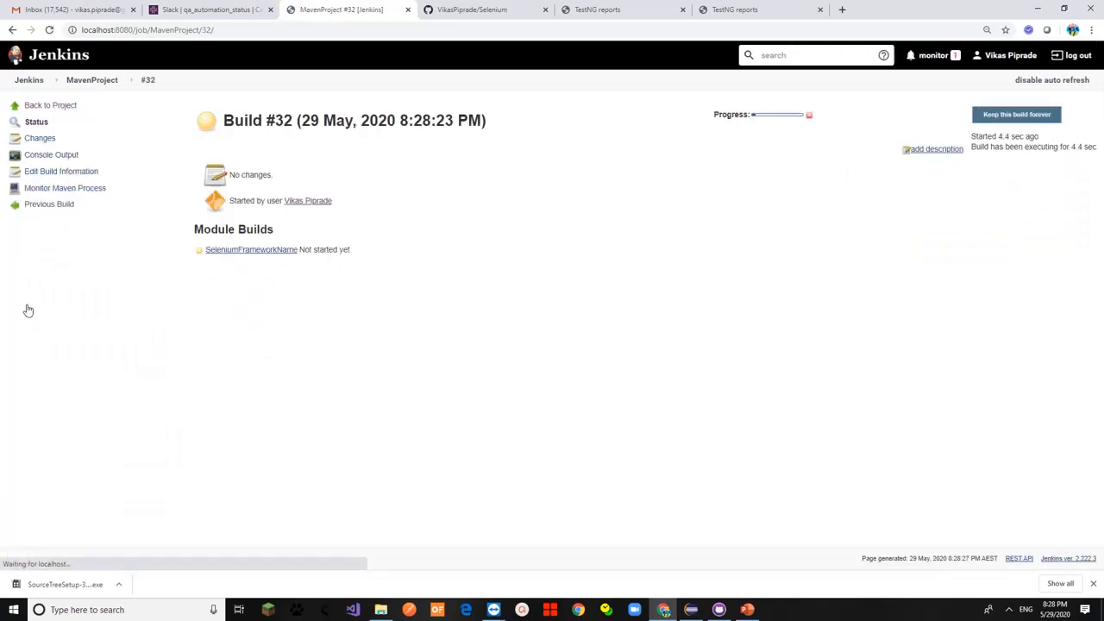
left_click(66, 155)
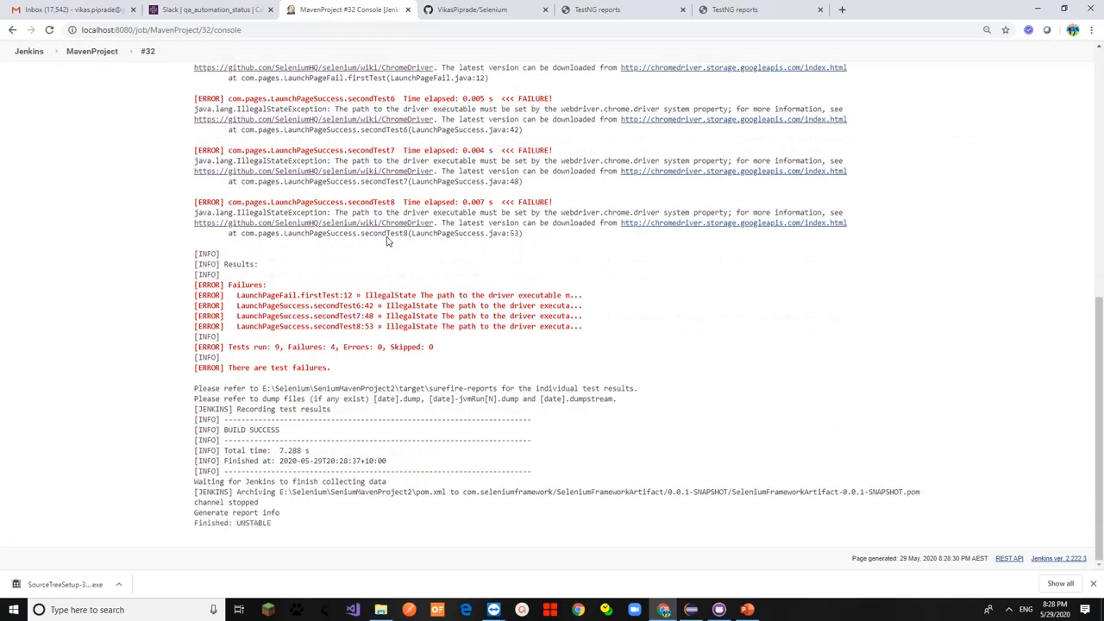
scroll(387, 241, "up", 8)
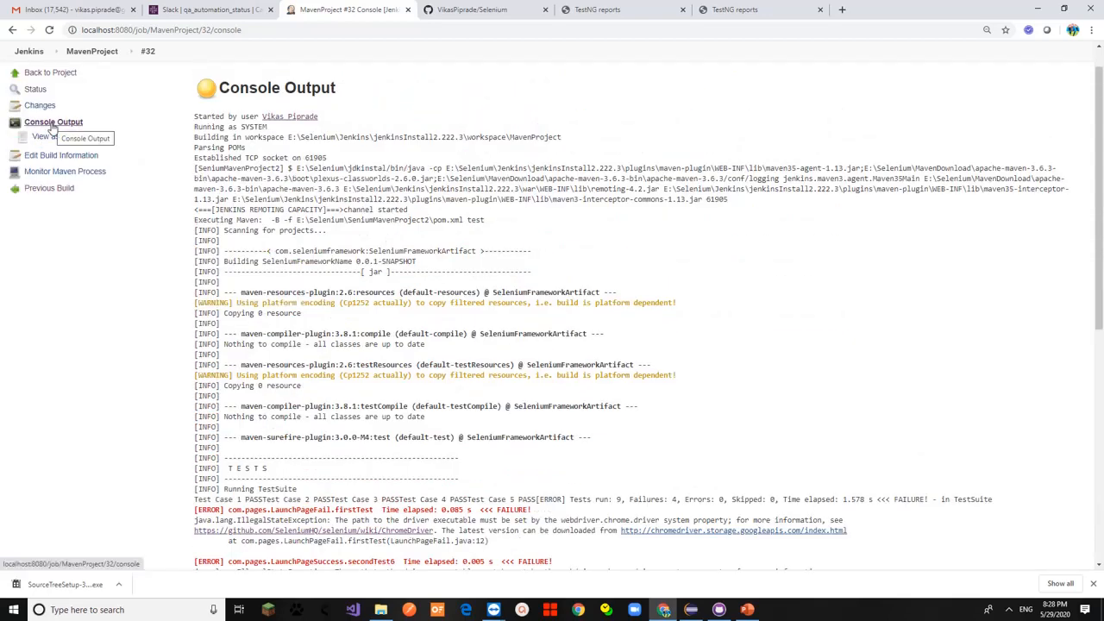
Show the status page of build #32, return to the MavenProject page and highlight the "Test Result Trend" heading.
left_click(148, 52)
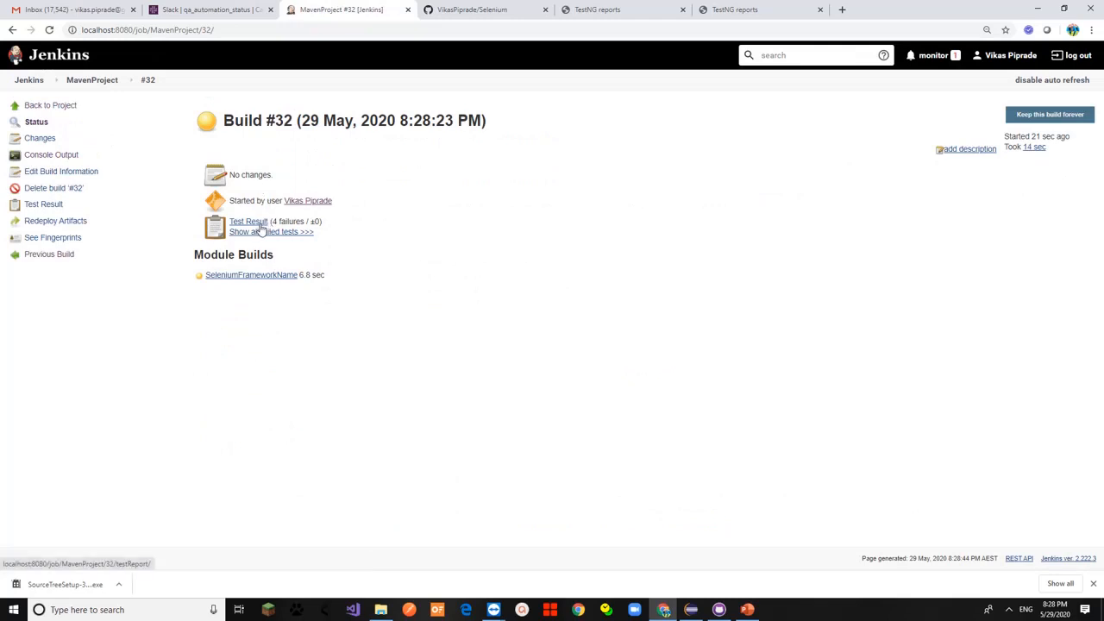
left_click(145, 81)
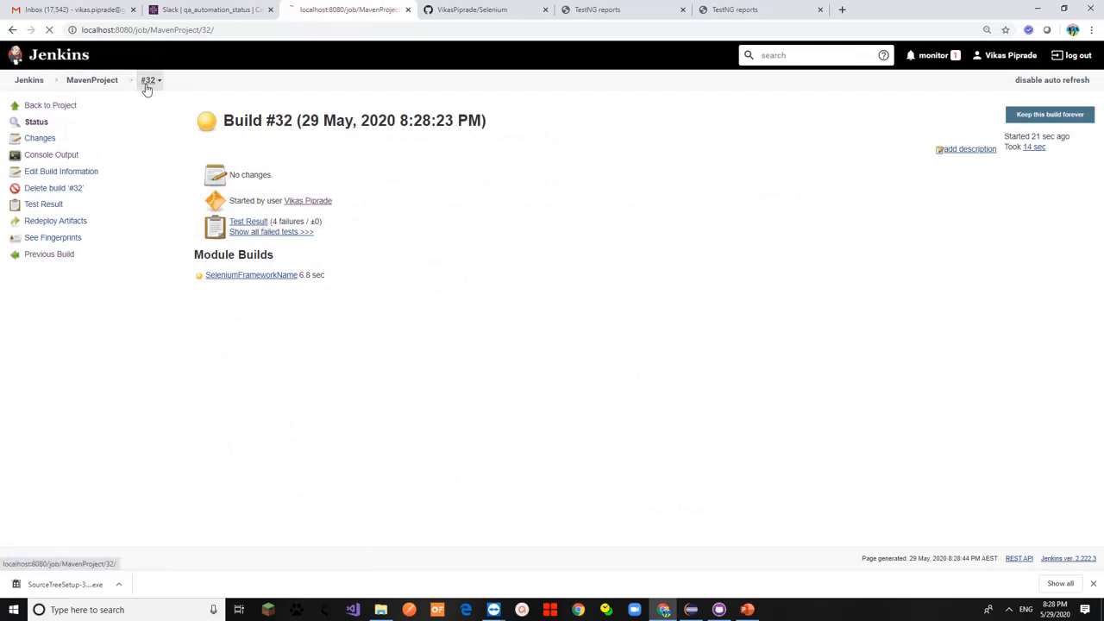
left_click(93, 79)
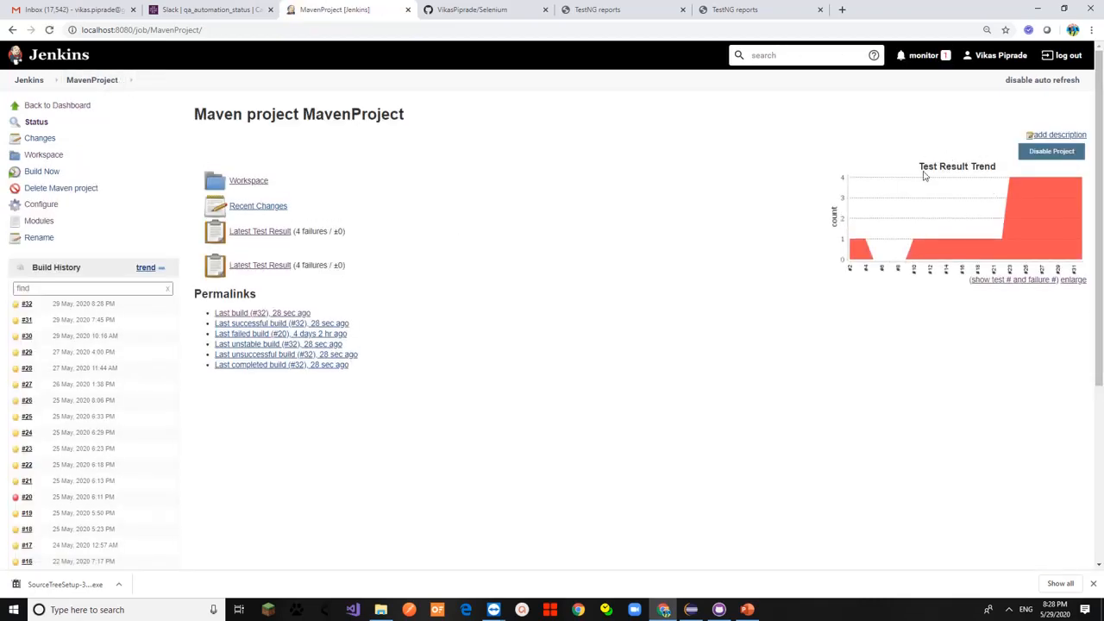
left_click_drag(920, 166, 998, 168)
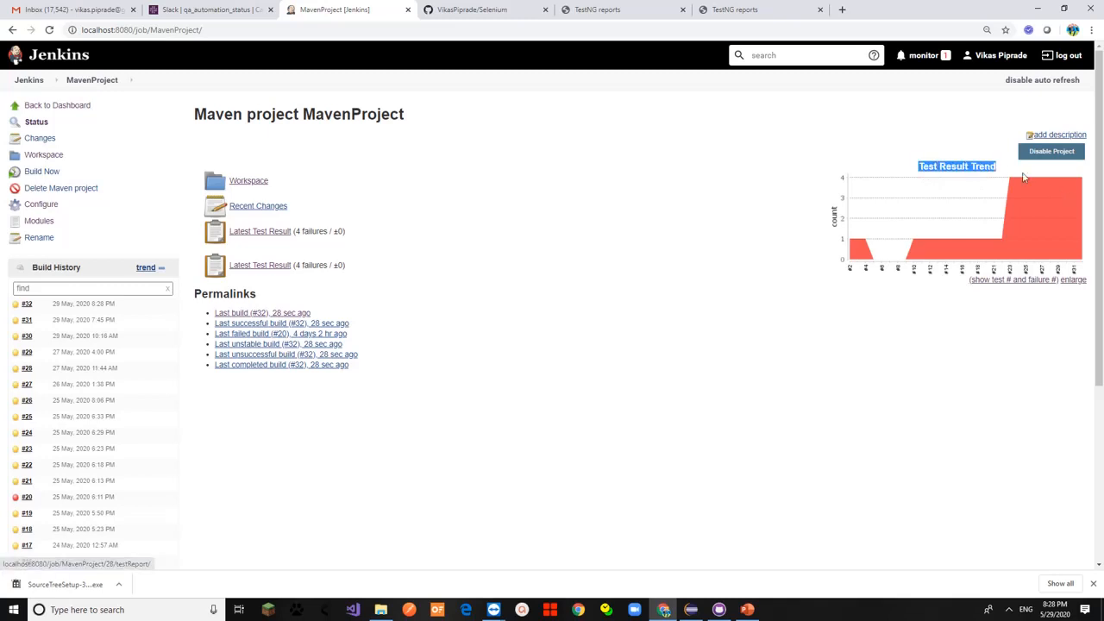
Open the failure details of secondTest6 from the latest test result and highlight "executable" in the error message.
left_click(267, 239)
left_click(267, 264)
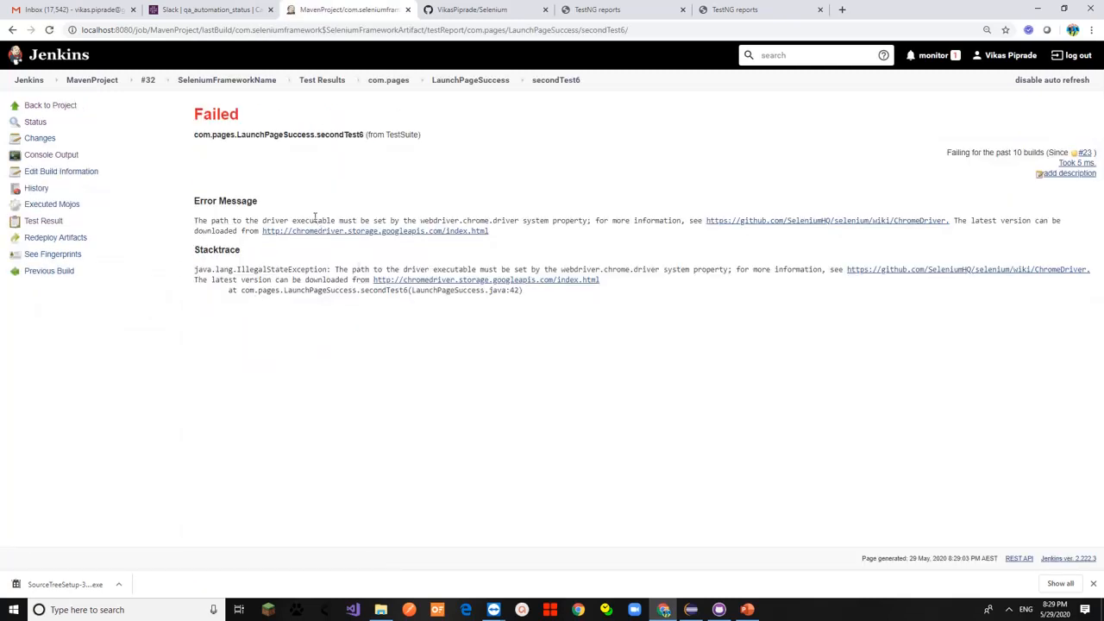
double_click(314, 220)
Switch to Eclipse, open LaunchPageFail.java and LaunchPageSuccess.java, and highlight the print statement in secondTest1.
mouse_move(676, 611)
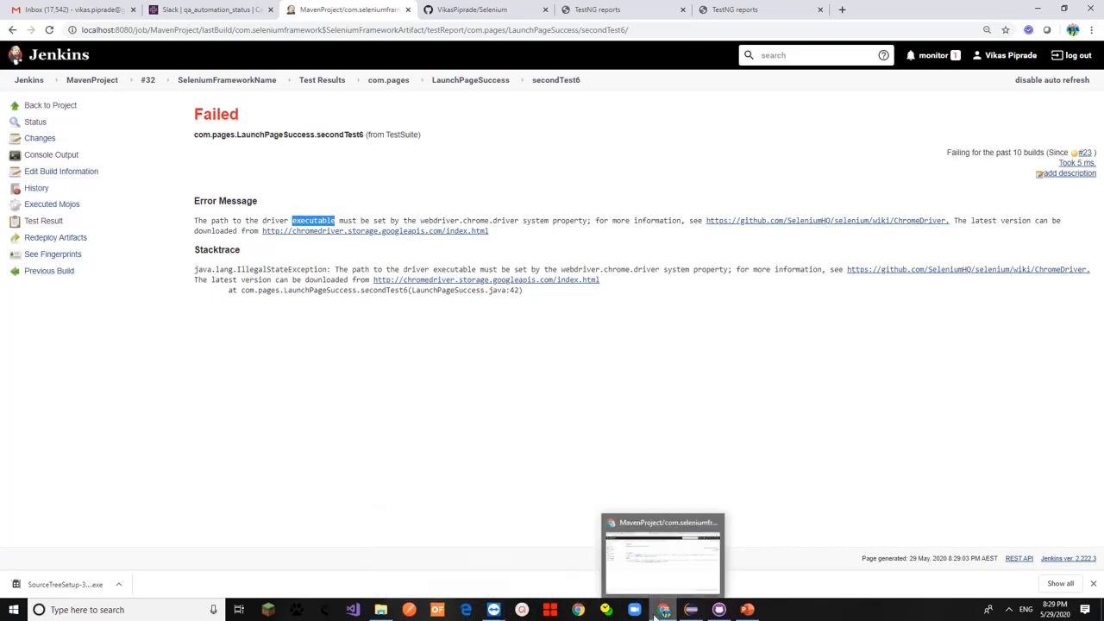
left_click(696, 568)
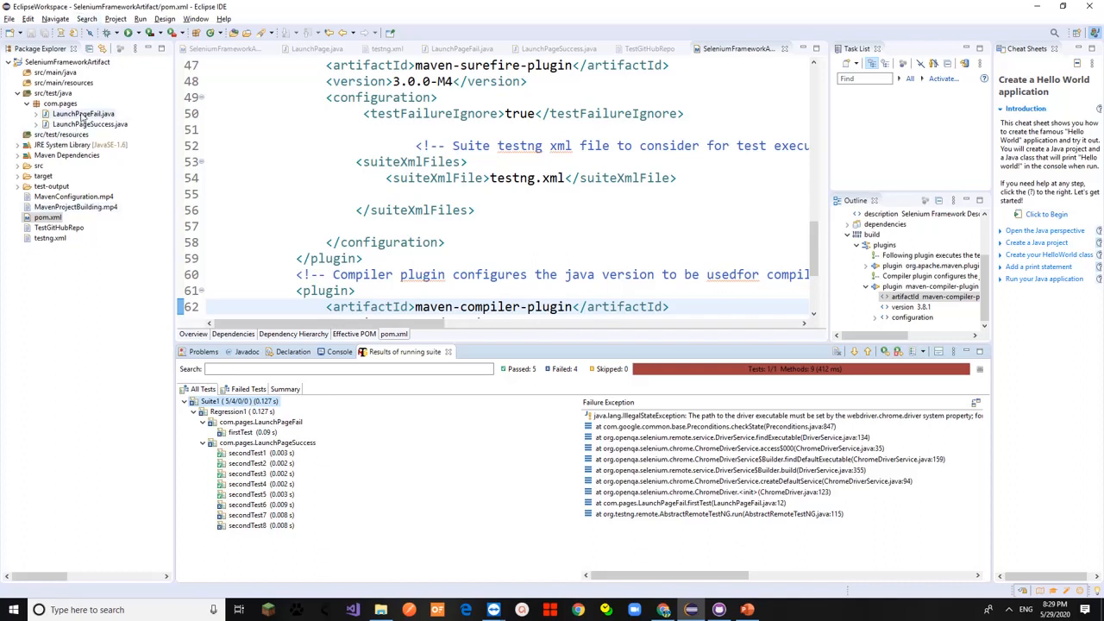
left_click(82, 115)
double_click(82, 114)
double_click(87, 124)
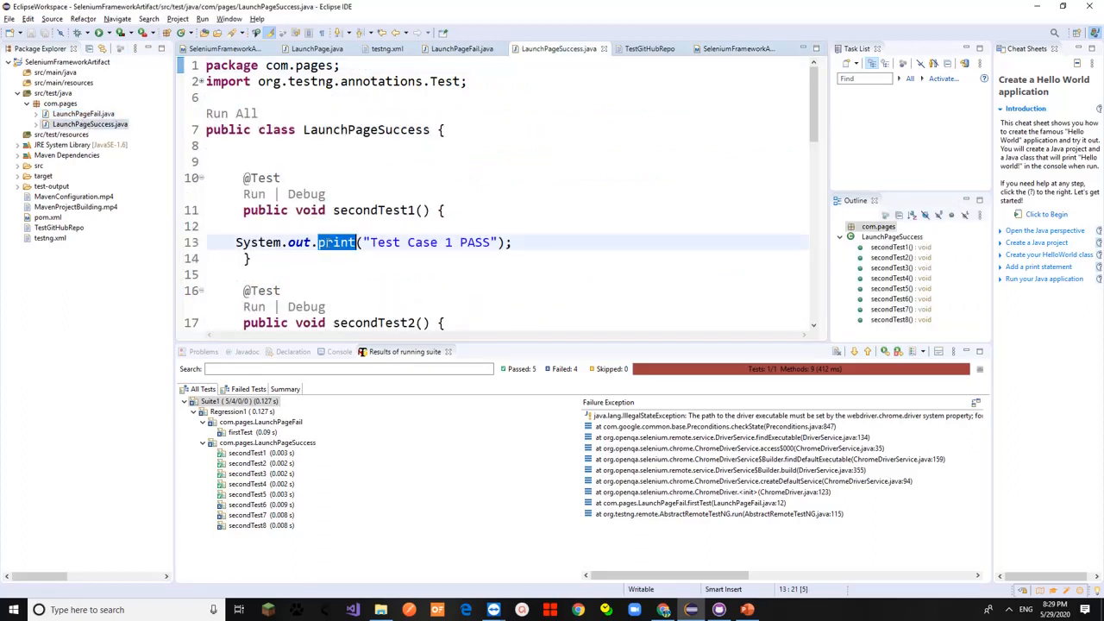
triple_click(324, 242)
left_click(483, 218)
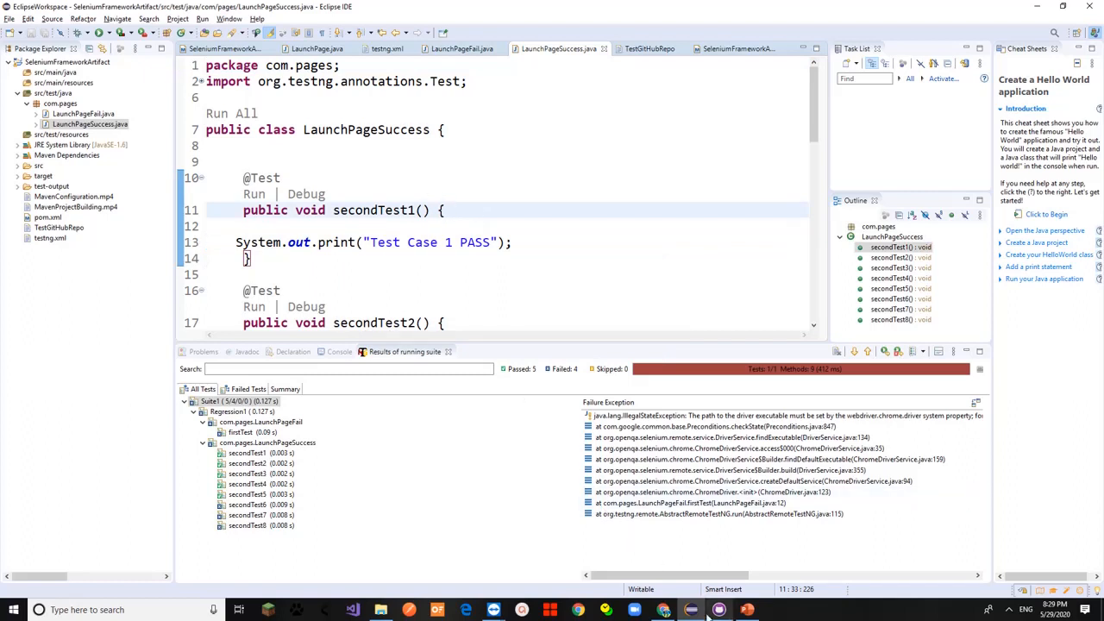
Switch from Eclipse to Chrome and show the Selenium repository page on GitHub.
mouse_move(661, 609)
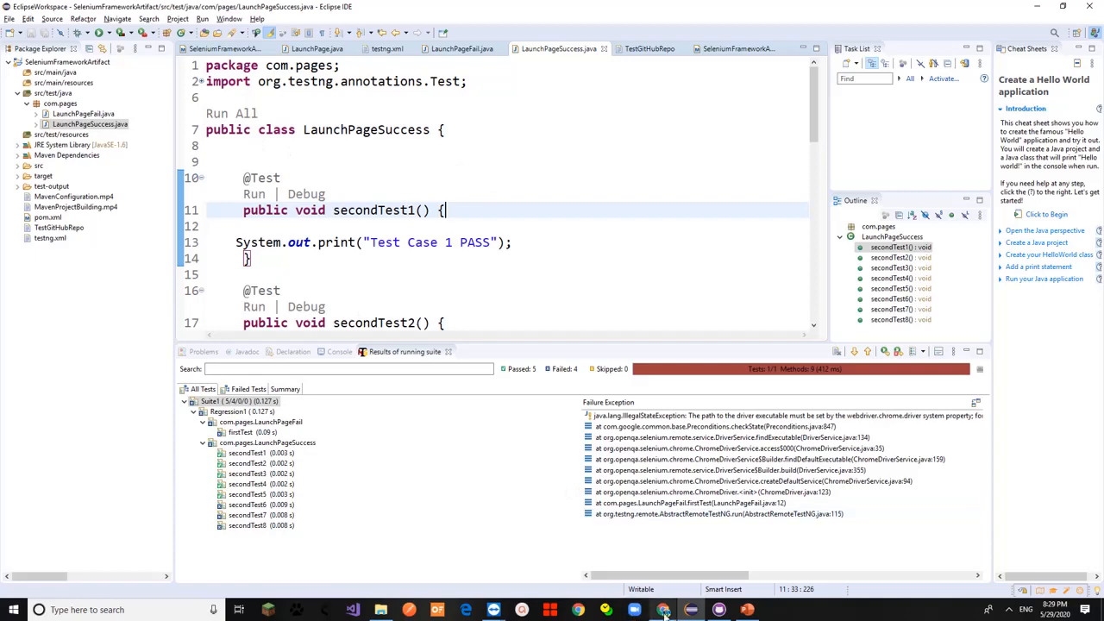
left_click(664, 574)
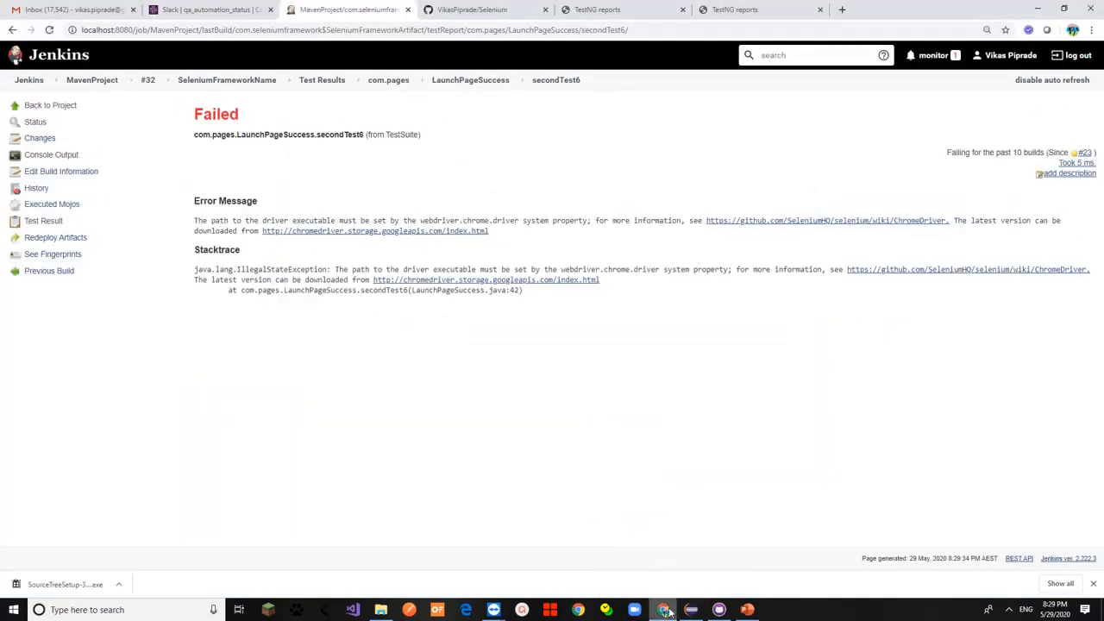
mouse_move(660, 609)
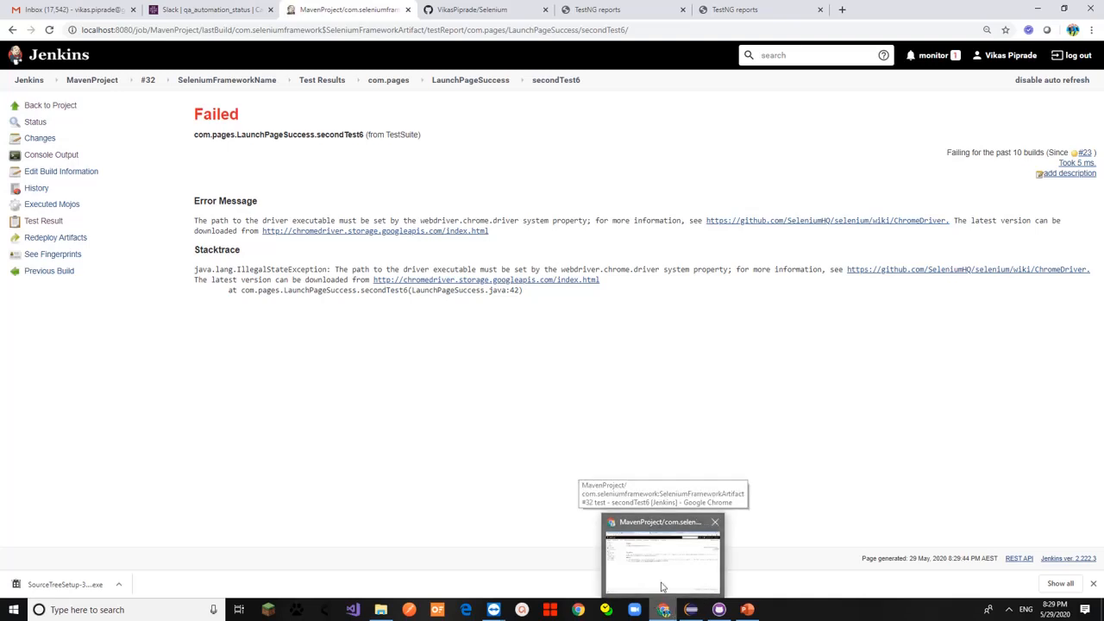
left_click(662, 584)
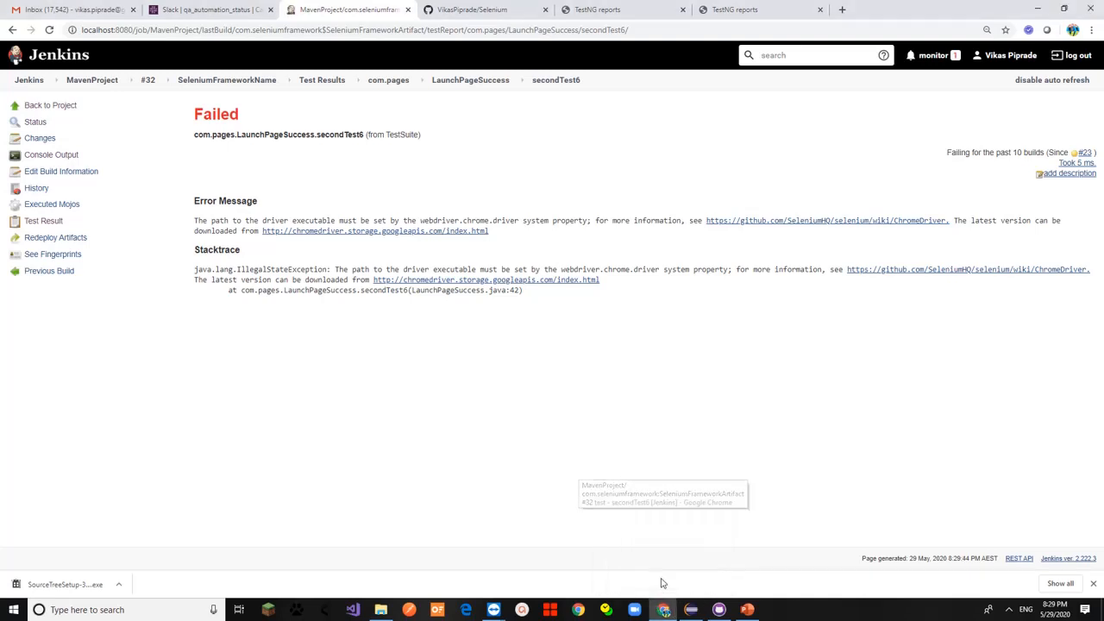
left_click(490, 9)
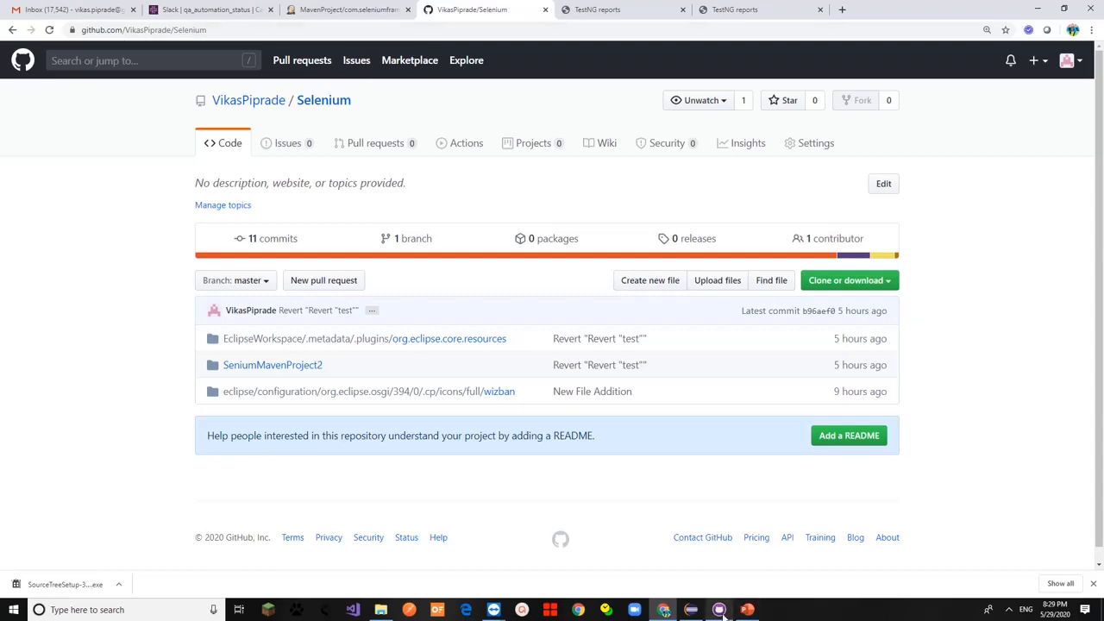
Show the SeleniumMavenProject2 commit history in GitHub Desktop and return to the repository page in Chrome.
mouse_move(719, 609)
left_click(725, 583)
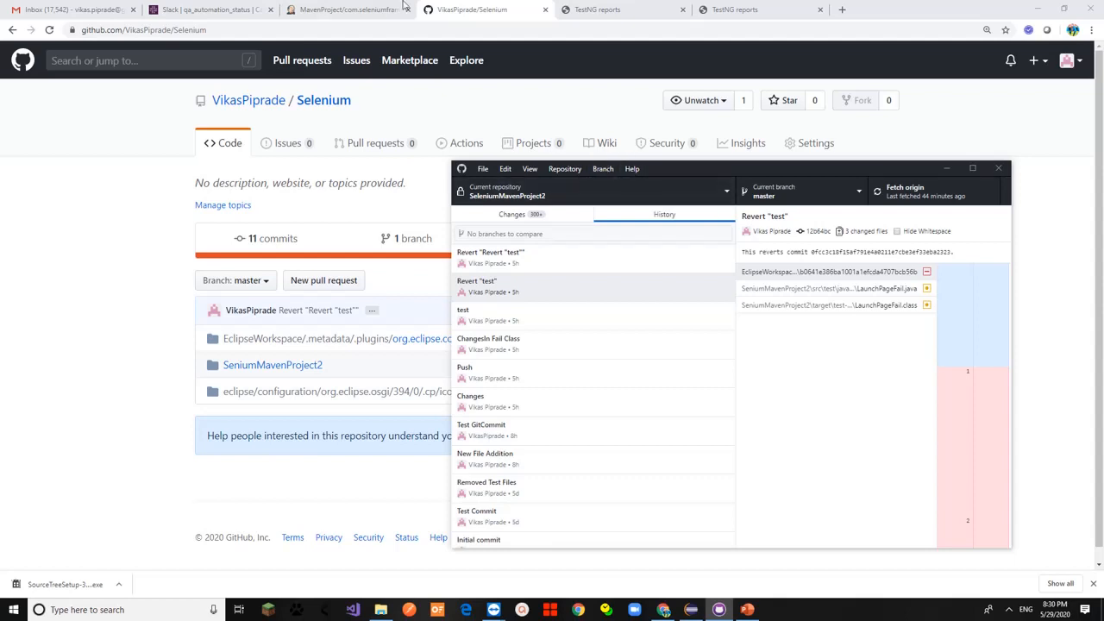
left_click(664, 610)
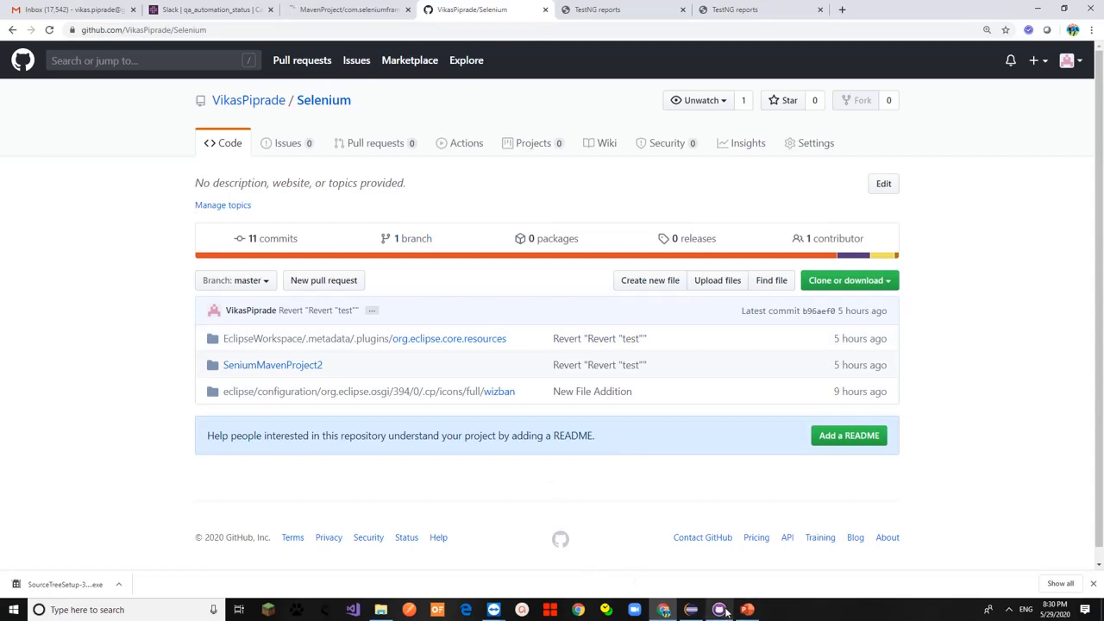
Switch to the Automation presentation in PowerPoint and present the "Steps in setting up environment" slide full screen.
mouse_move(733, 612)
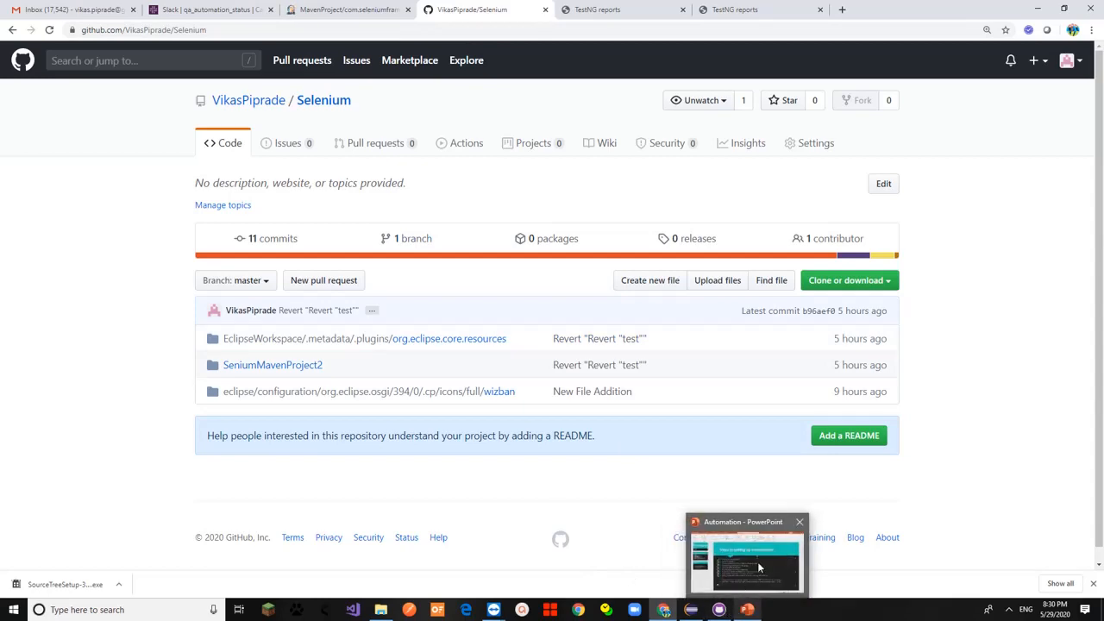
left_click(757, 561)
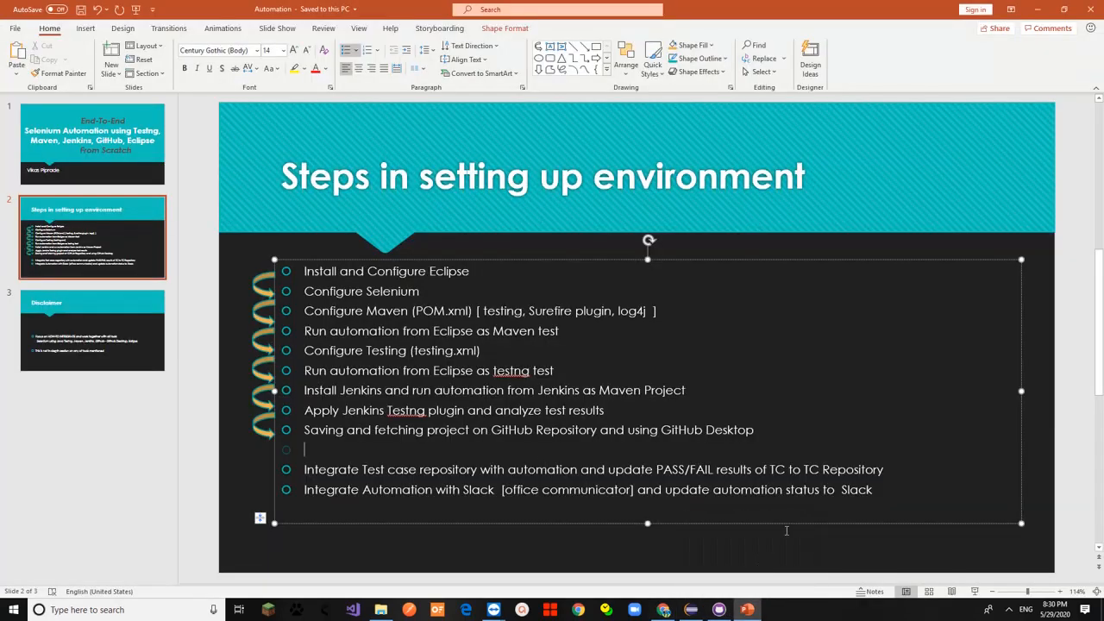
left_click(978, 593)
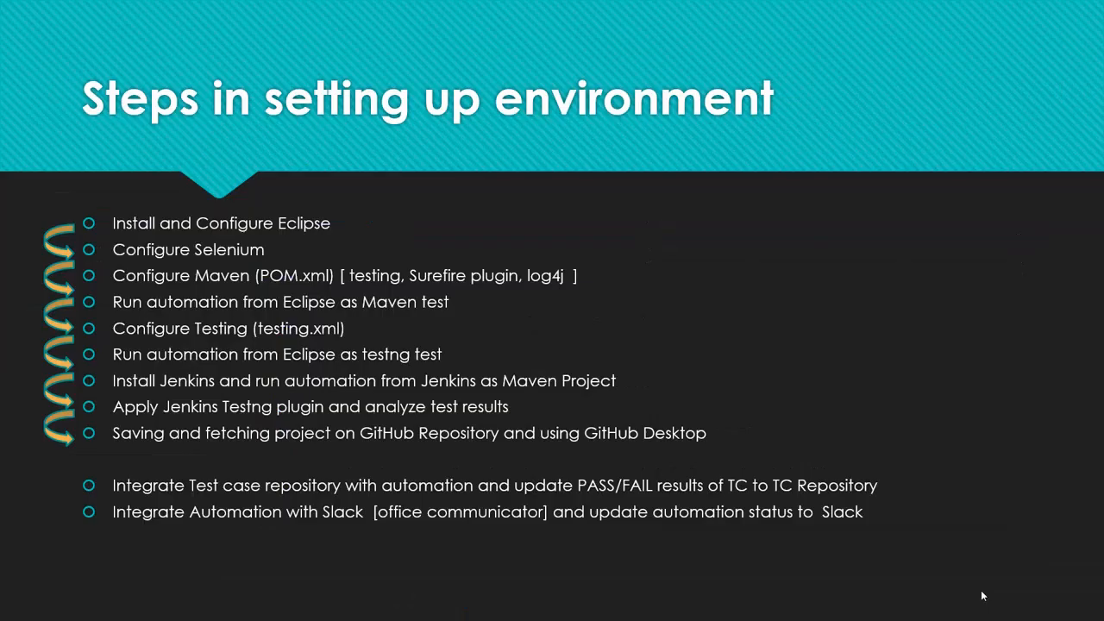